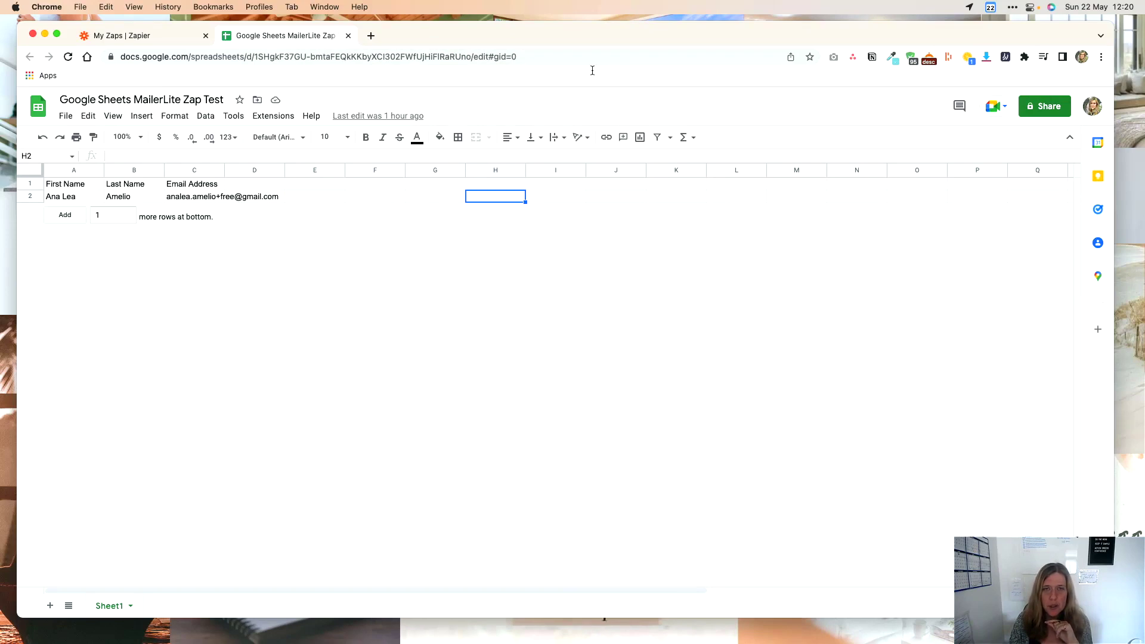
Check the sheet's First Name, Last Name and Email Address header row and sample contact row.
{"action": "left_click_drag", "start_coordinate": [610, 29], "coordinate": [617, 27]}
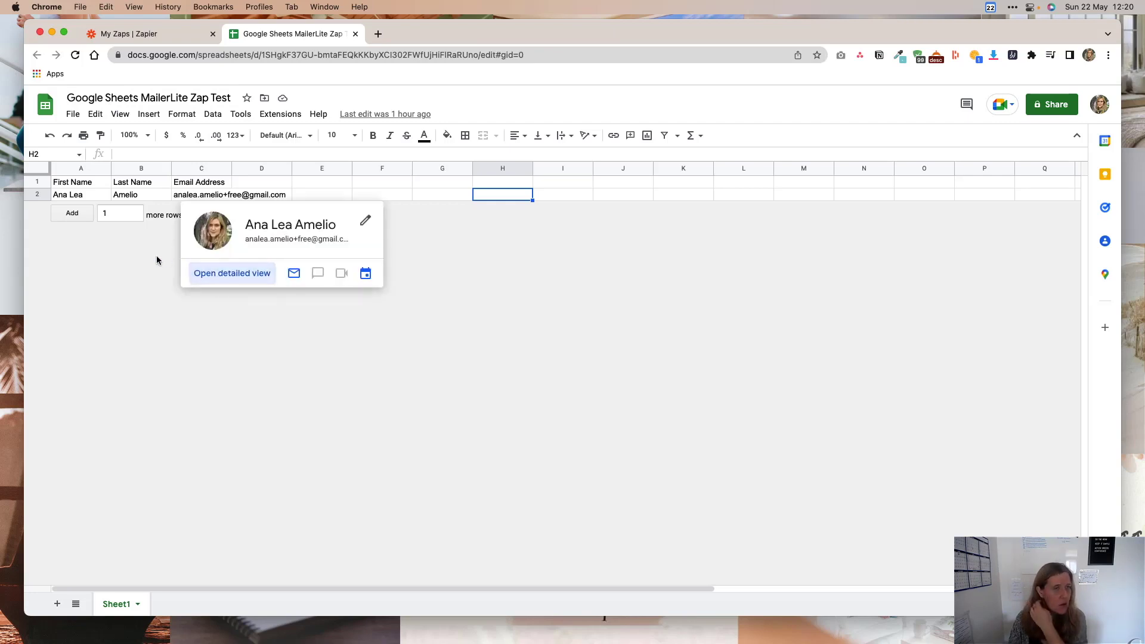
{"action": "left_click", "coordinate": [39, 183]}
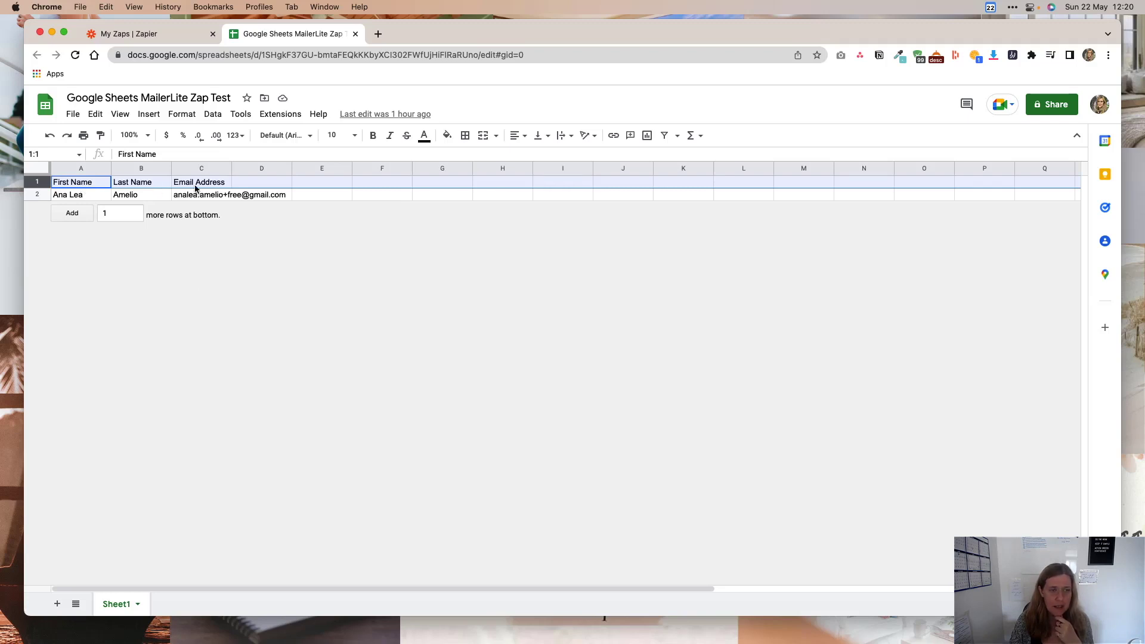
{"action": "left_click", "coordinate": [245, 194]}
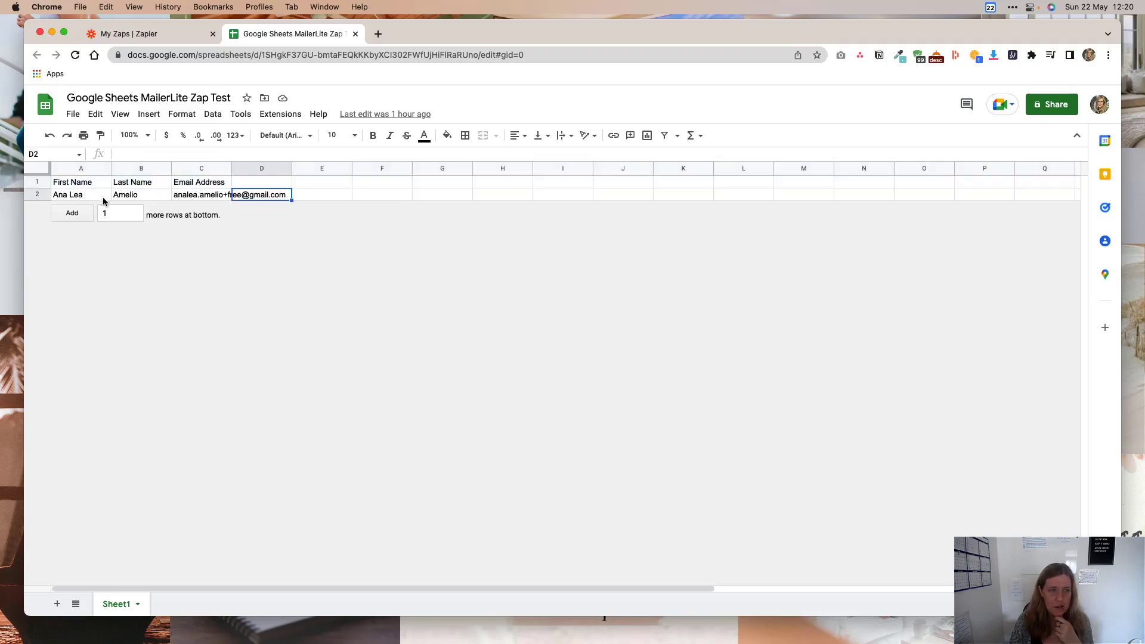
{"action": "left_click", "coordinate": [37, 183]}
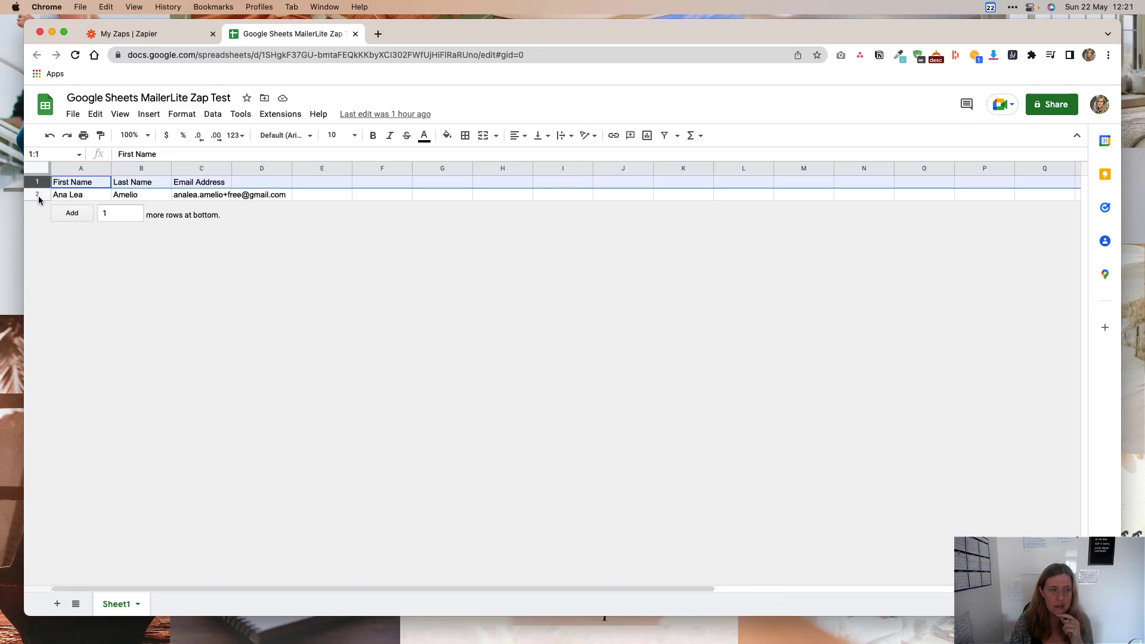
{"action": "left_click", "coordinate": [37, 195]}
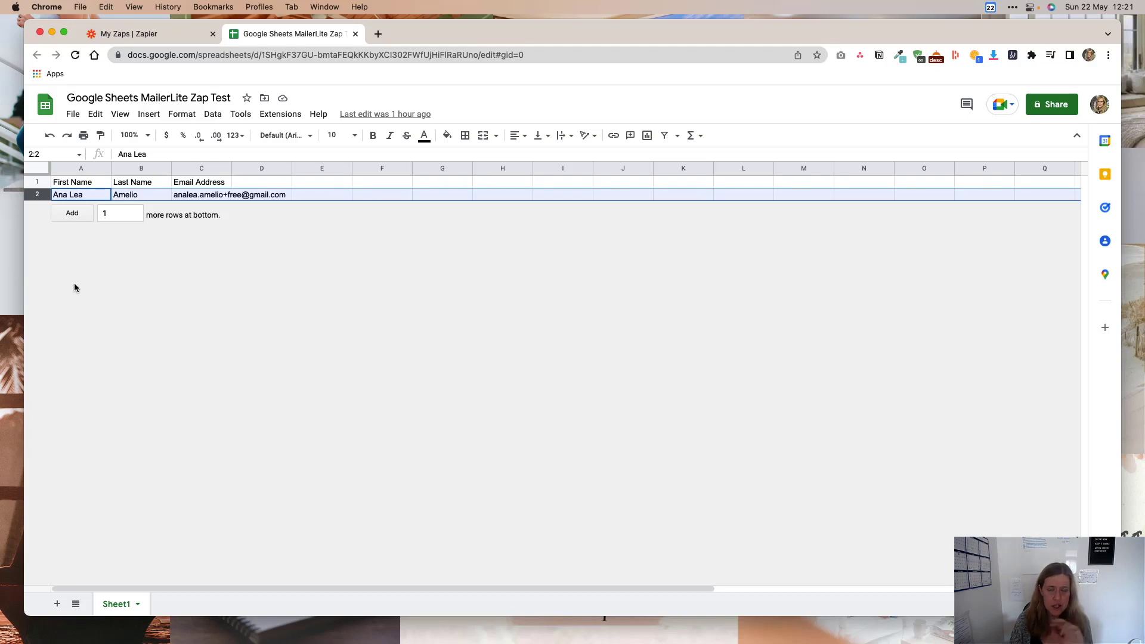
Discard the extra blank tab and start a new zap from the Zapier zaps page.
{"action": "left_click", "coordinate": [378, 34]}
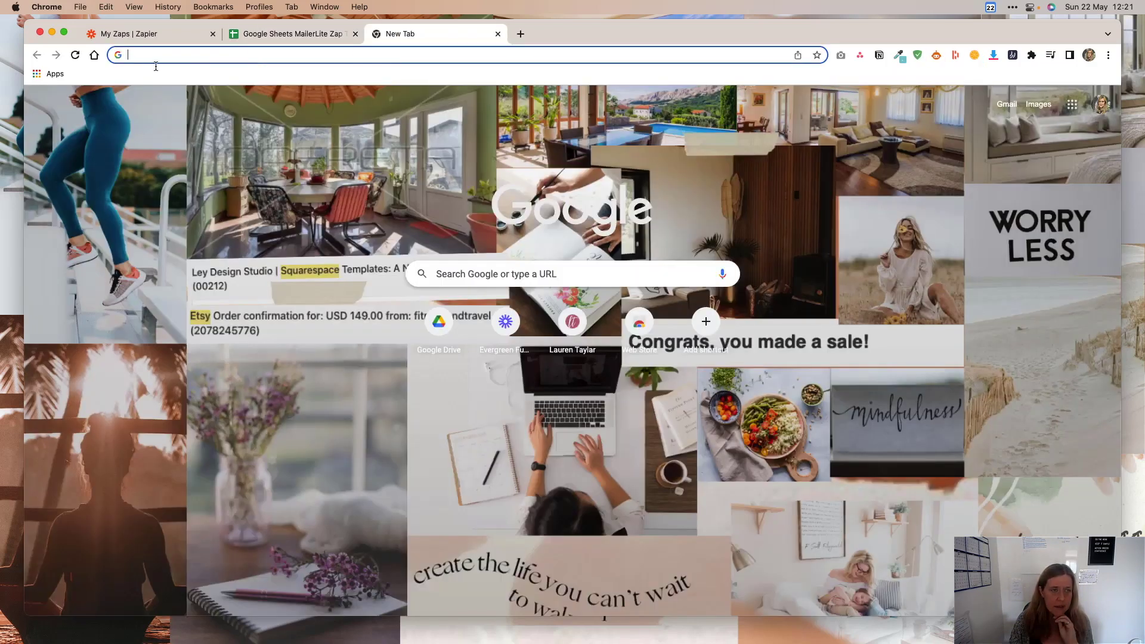
{"action": "left_click", "coordinate": [169, 37]}
{"action": "left_click", "coordinate": [498, 34]}
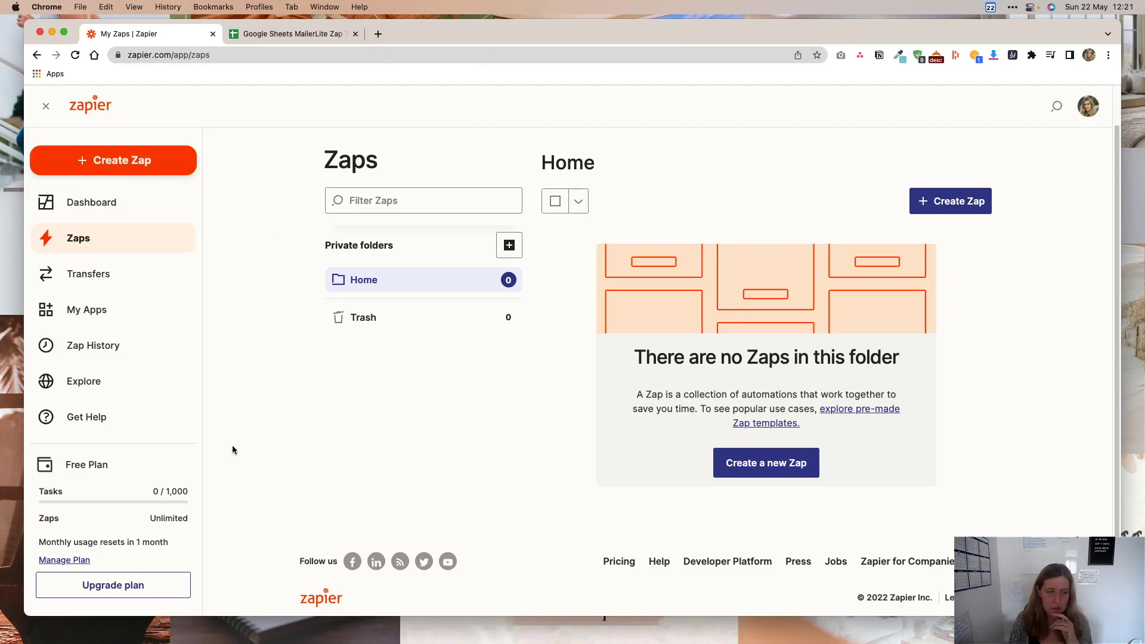
{"action": "scroll", "coordinate": [174, 454], "scroll_direction": "down", "scroll_amount": 1}
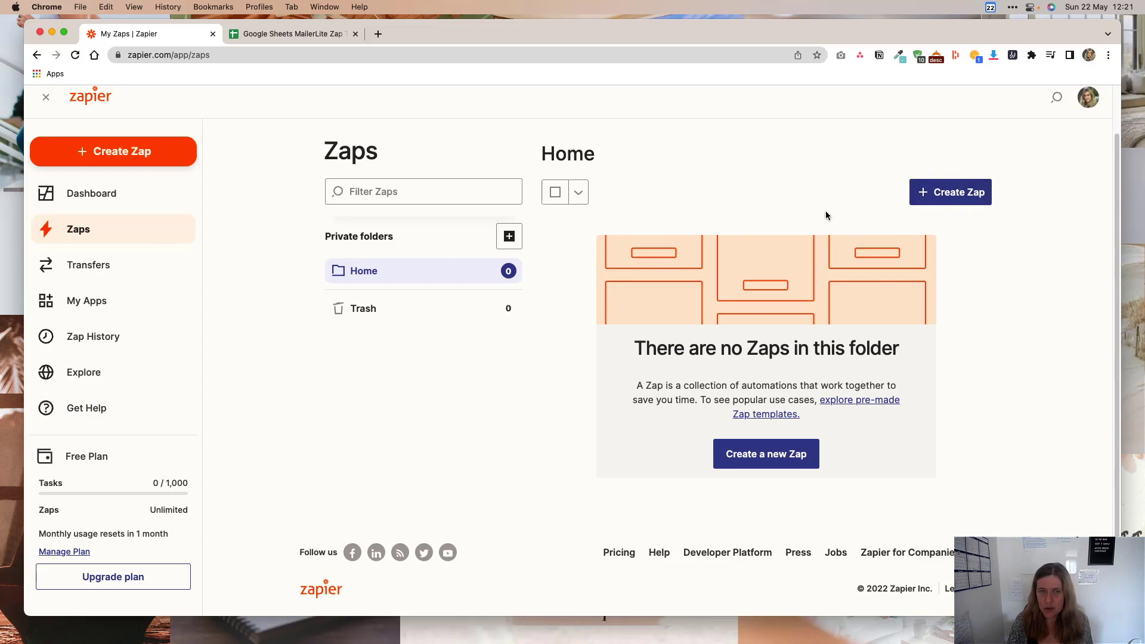
{"action": "left_click", "coordinate": [948, 198]}
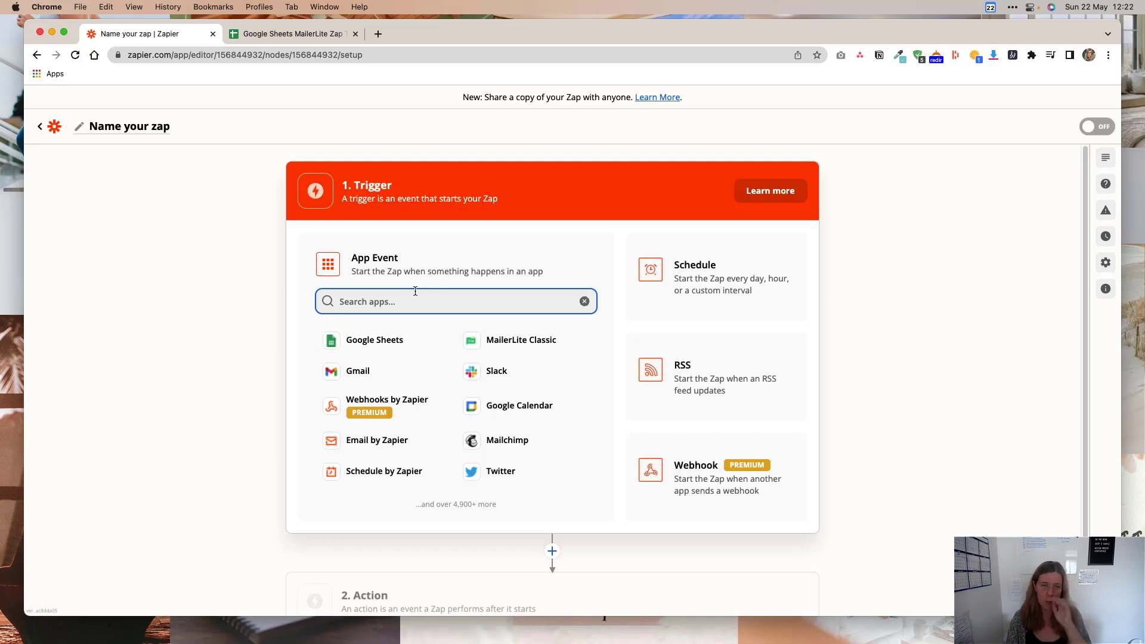
Set the trigger to Google Sheets New Spreadsheet Row using the connected Google account.
{"action": "left_click", "coordinate": [376, 340]}
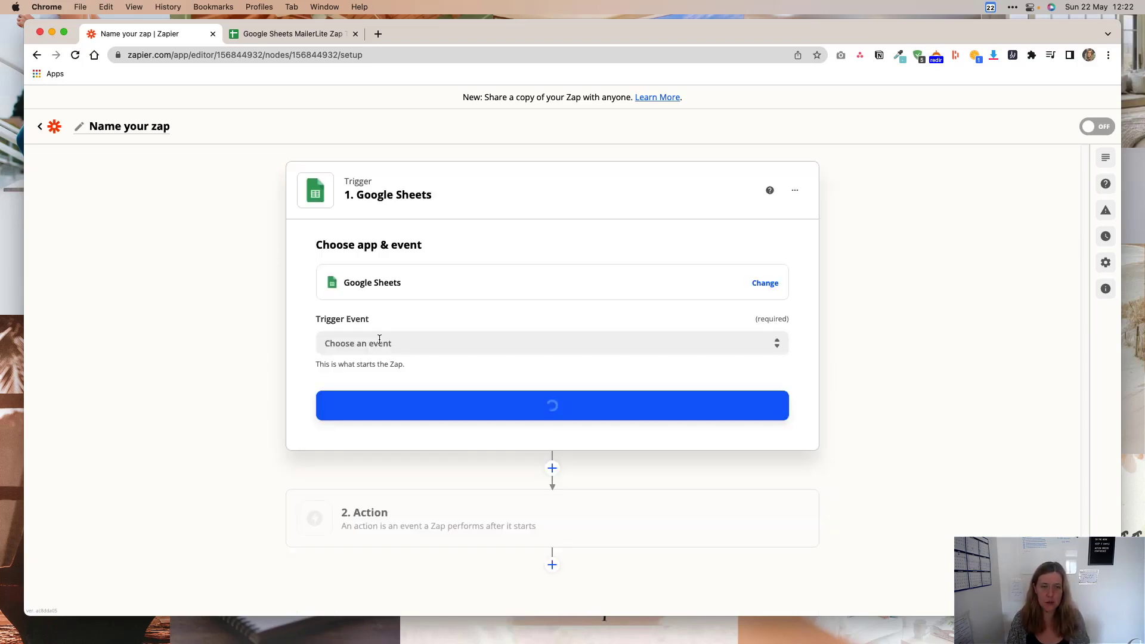
{"action": "left_click", "coordinate": [440, 345]}
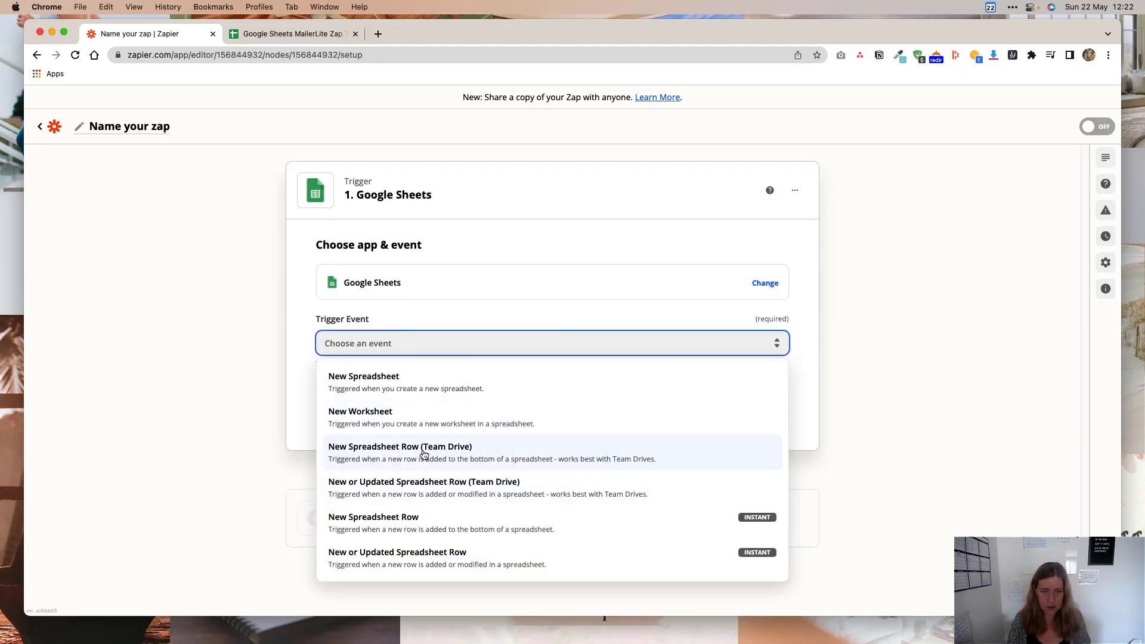
{"action": "left_click", "coordinate": [397, 525]}
{"action": "left_click", "coordinate": [511, 406]}
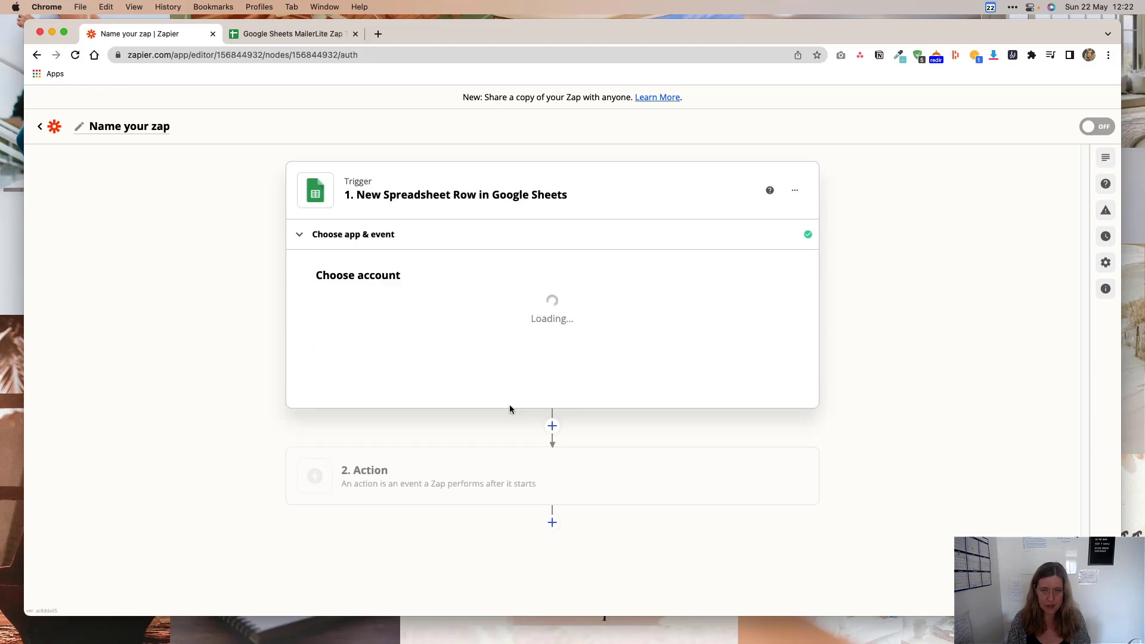
{"action": "left_click", "coordinate": [476, 322]}
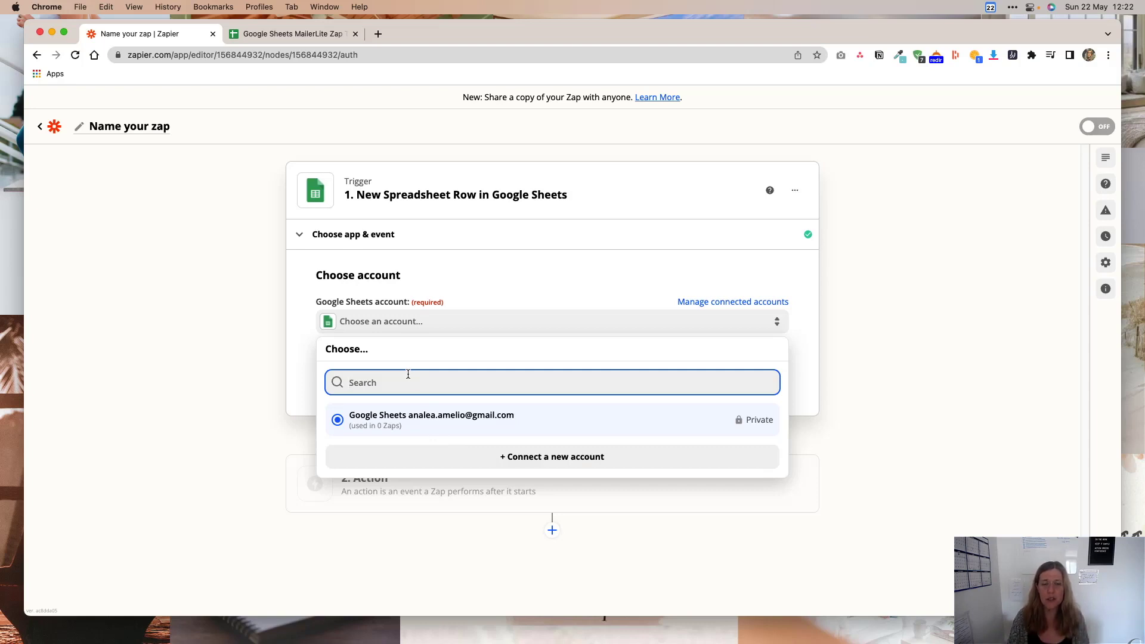
{"action": "left_click", "coordinate": [425, 426]}
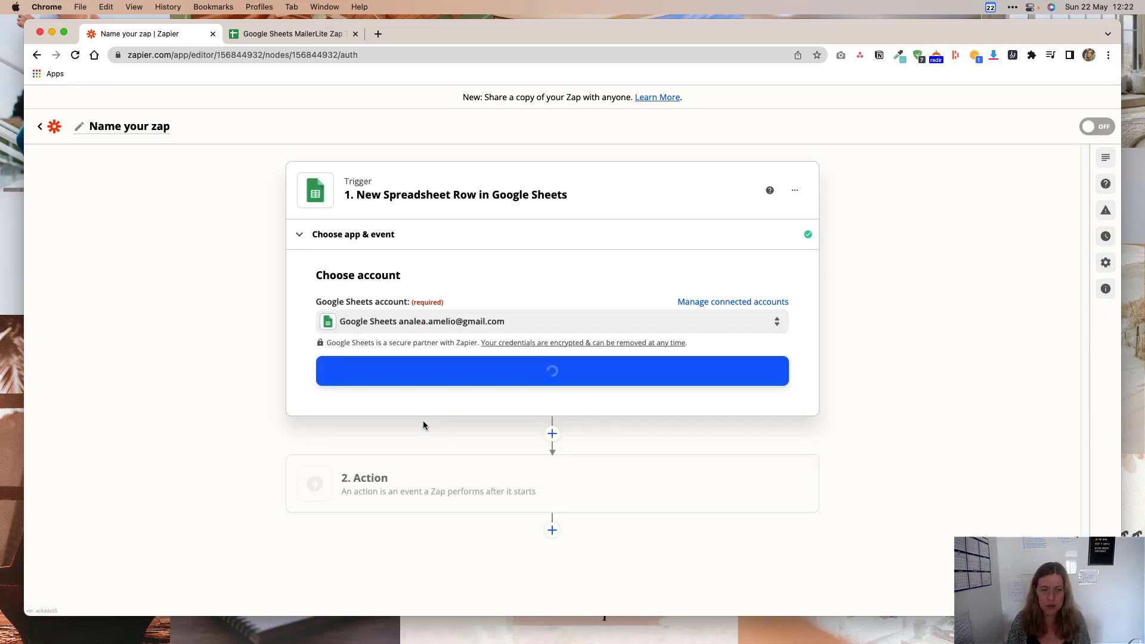
{"action": "left_click", "coordinate": [572, 372]}
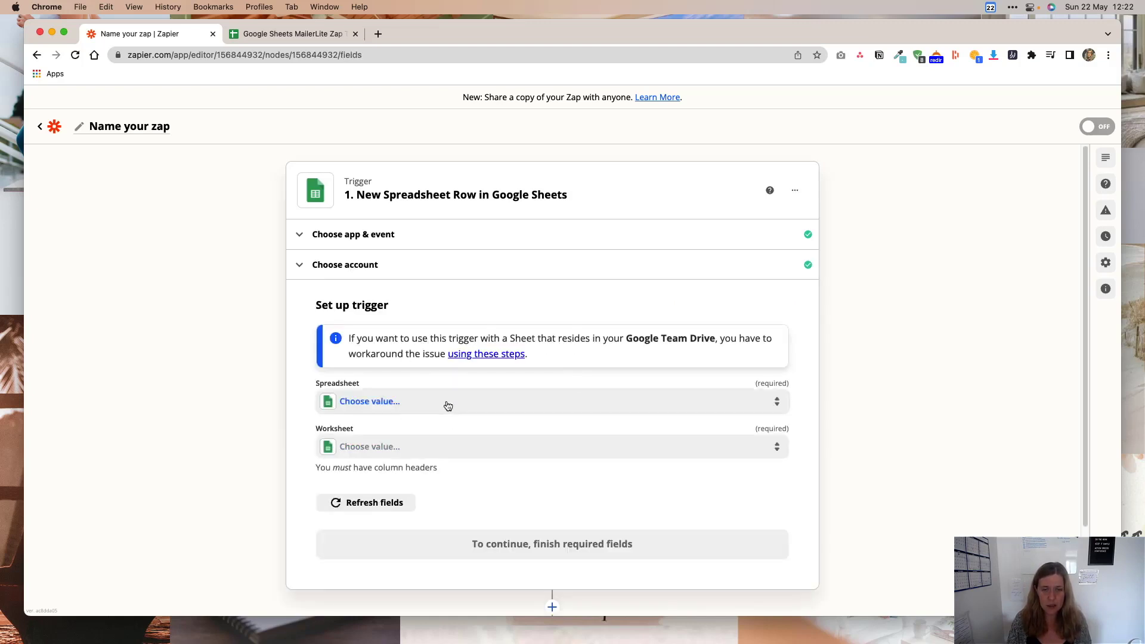
Point the trigger at Sheet1 of 'Google Sheets MailerLite Zap Test' and test it with a sample row.
{"action": "left_click", "coordinate": [448, 404]}
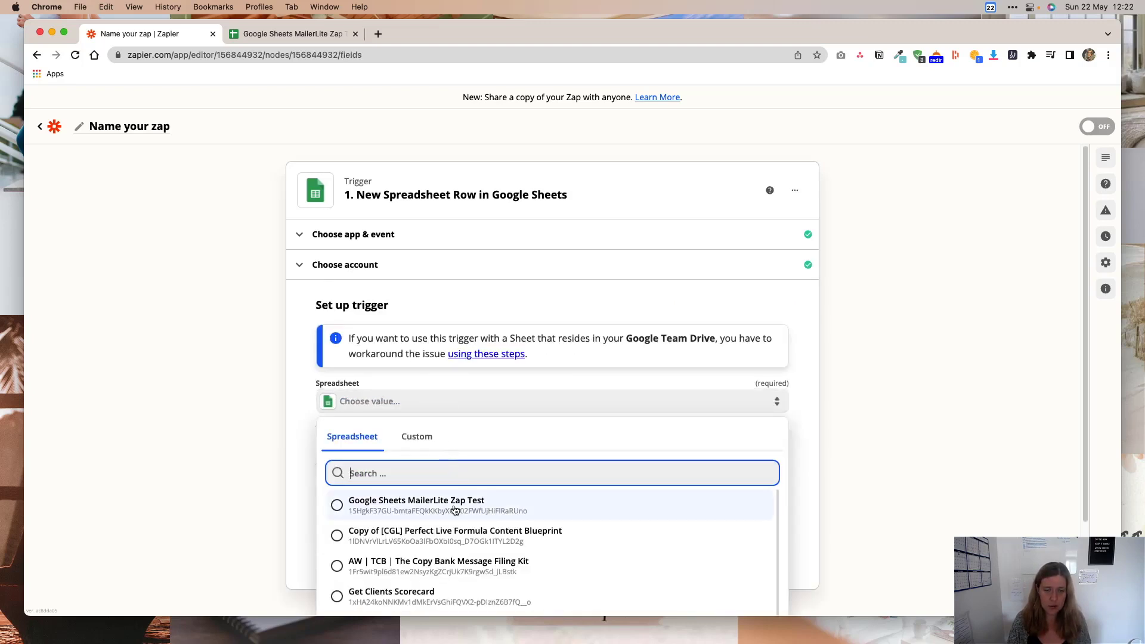
{"action": "left_click", "coordinate": [413, 507]}
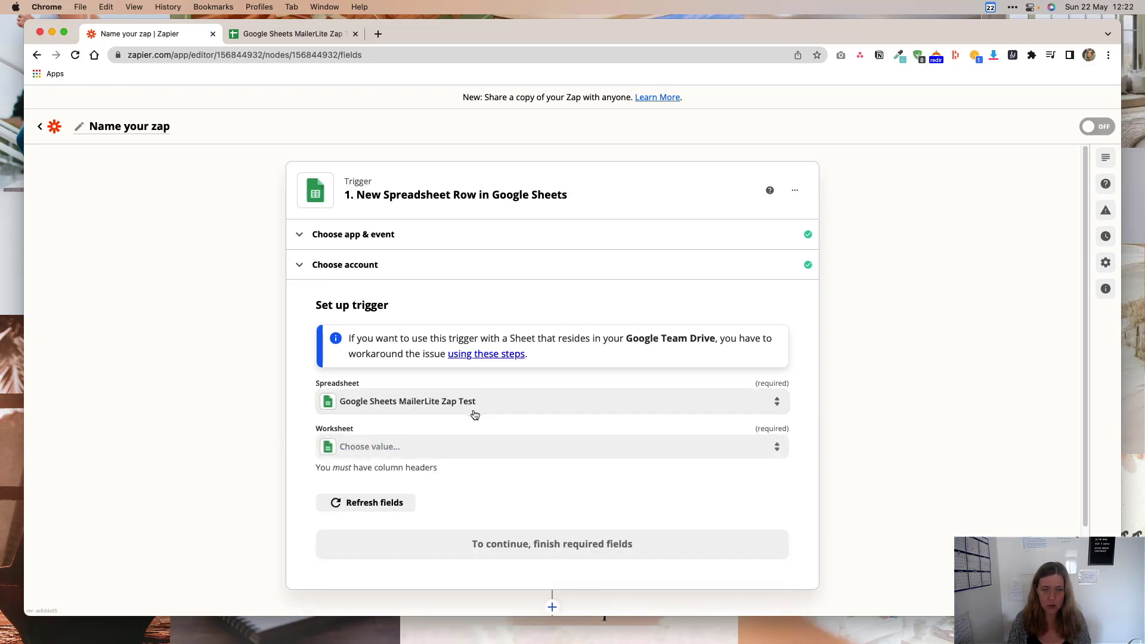
{"action": "scroll", "coordinate": [536, 416], "scroll_direction": "down", "scroll_amount": 1}
{"action": "scroll", "coordinate": [536, 415], "scroll_direction": "down", "scroll_amount": 2}
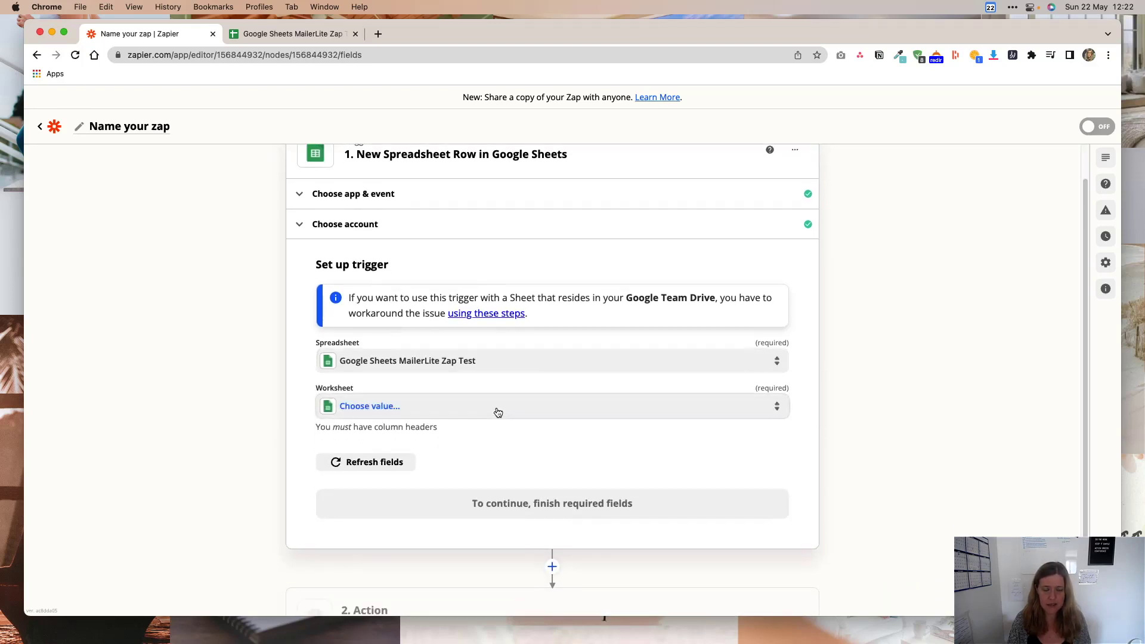
{"action": "left_click", "coordinate": [496, 410]}
{"action": "left_click", "coordinate": [397, 511]}
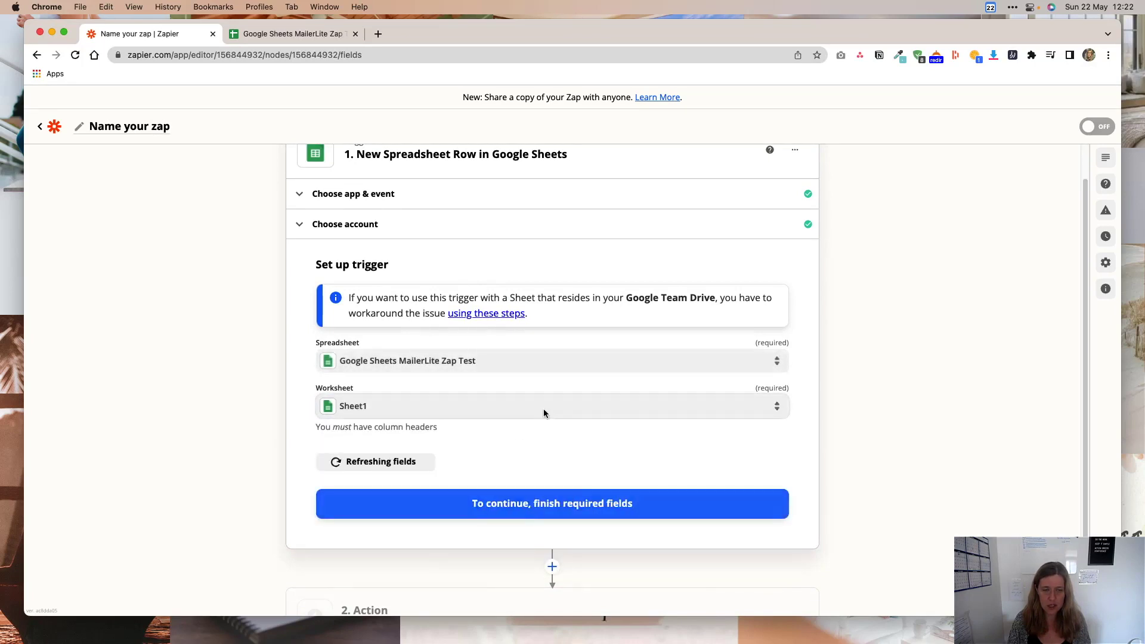
{"action": "left_click", "coordinate": [541, 512]}
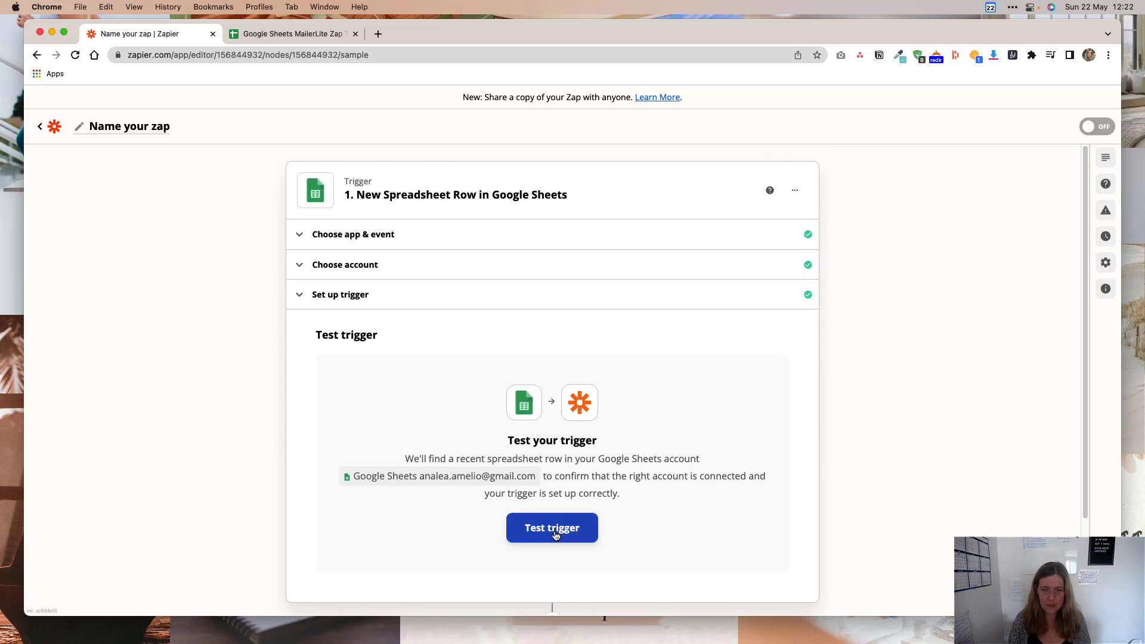
{"action": "left_click", "coordinate": [554, 534]}
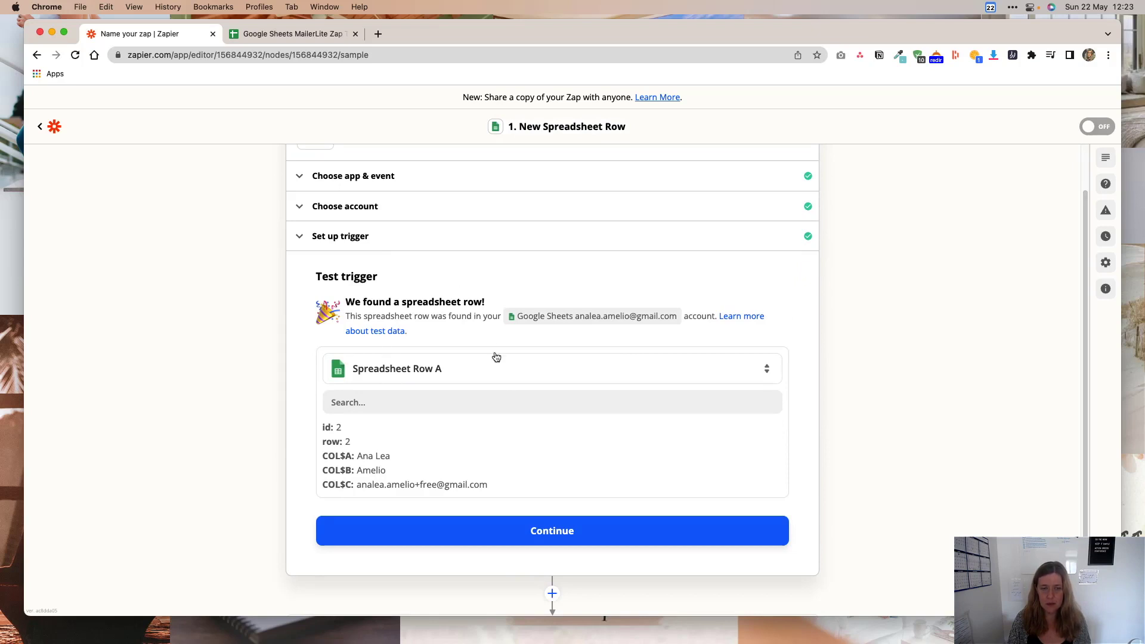
{"action": "left_click", "coordinate": [526, 532]}
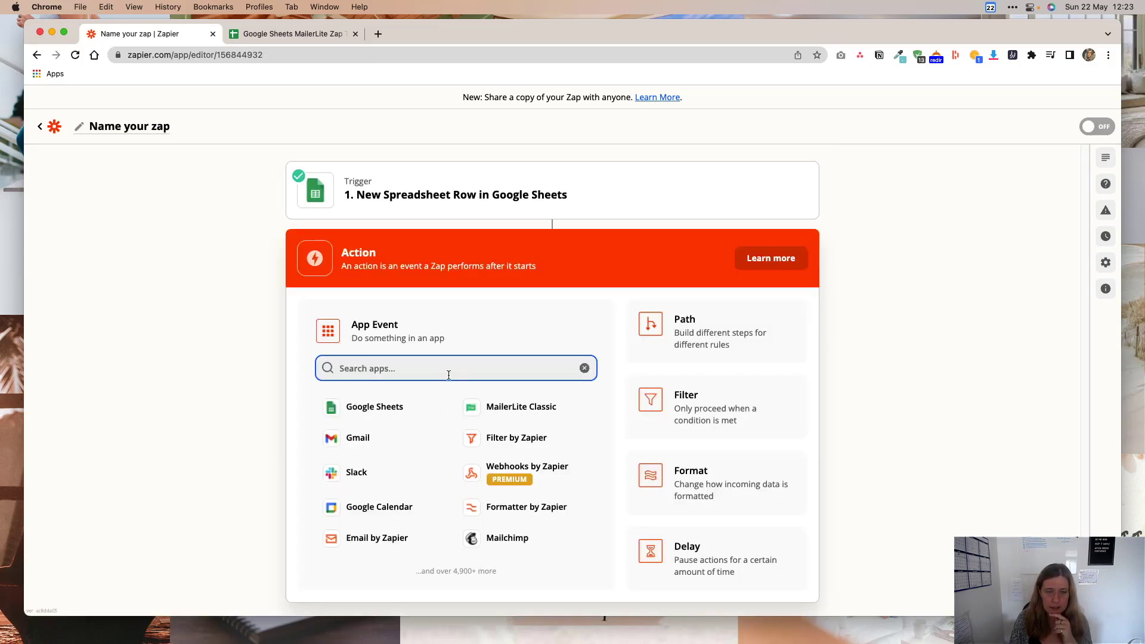
Make the action MailerLite's Create or Update Subscriber event.
{"action": "type", "text": "mailer"}
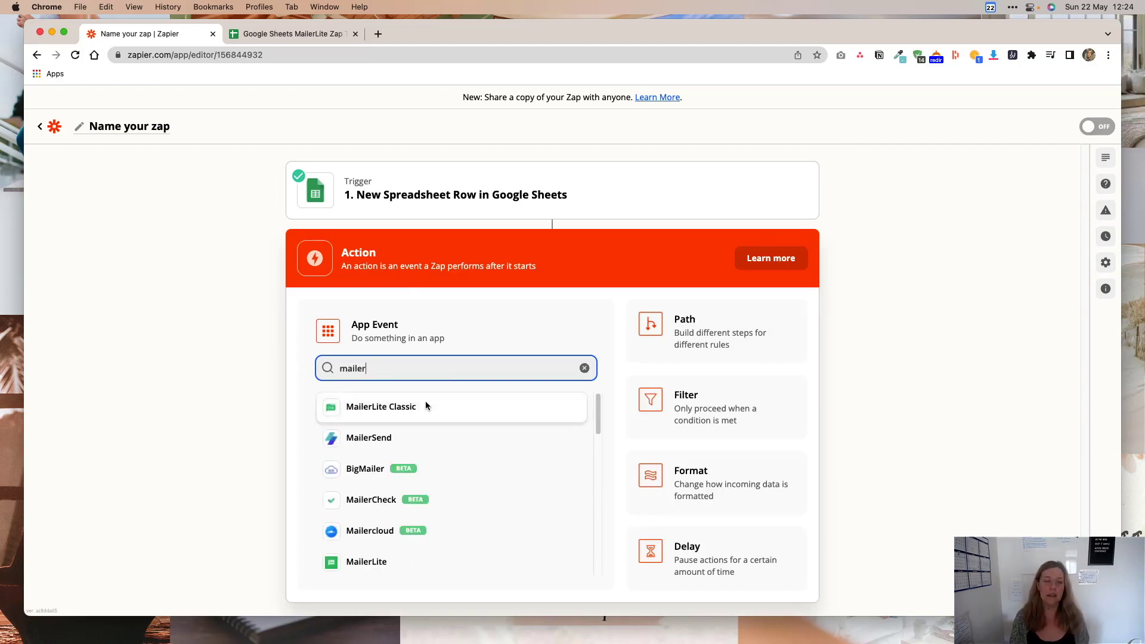
{"action": "left_click", "coordinate": [385, 567]}
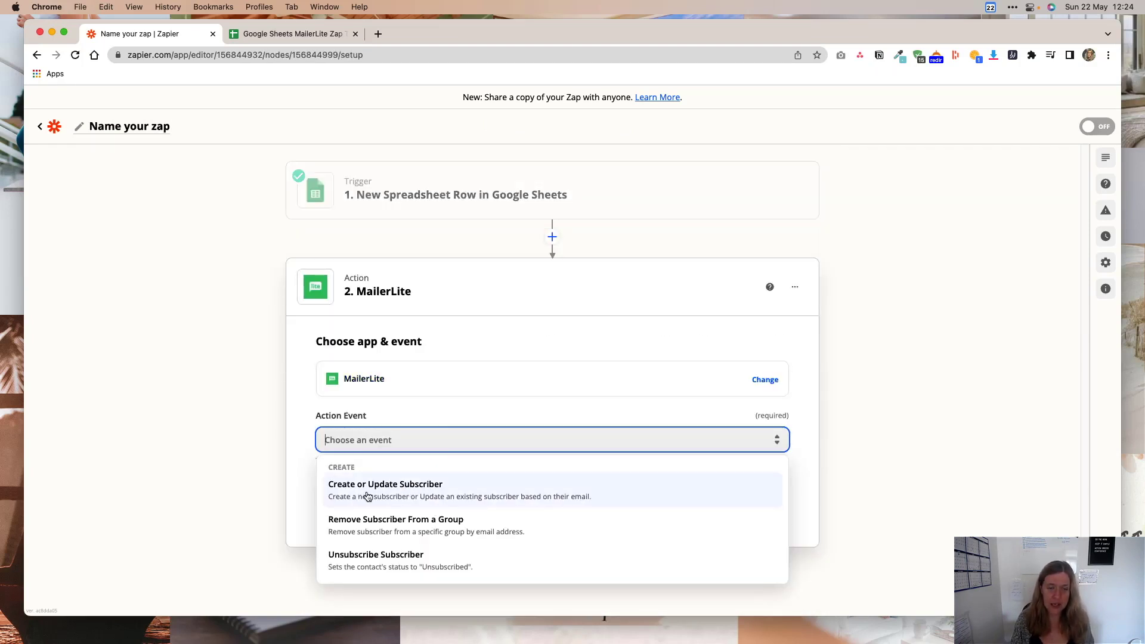
{"action": "left_click", "coordinate": [367, 497]}
{"action": "left_click", "coordinate": [537, 503]}
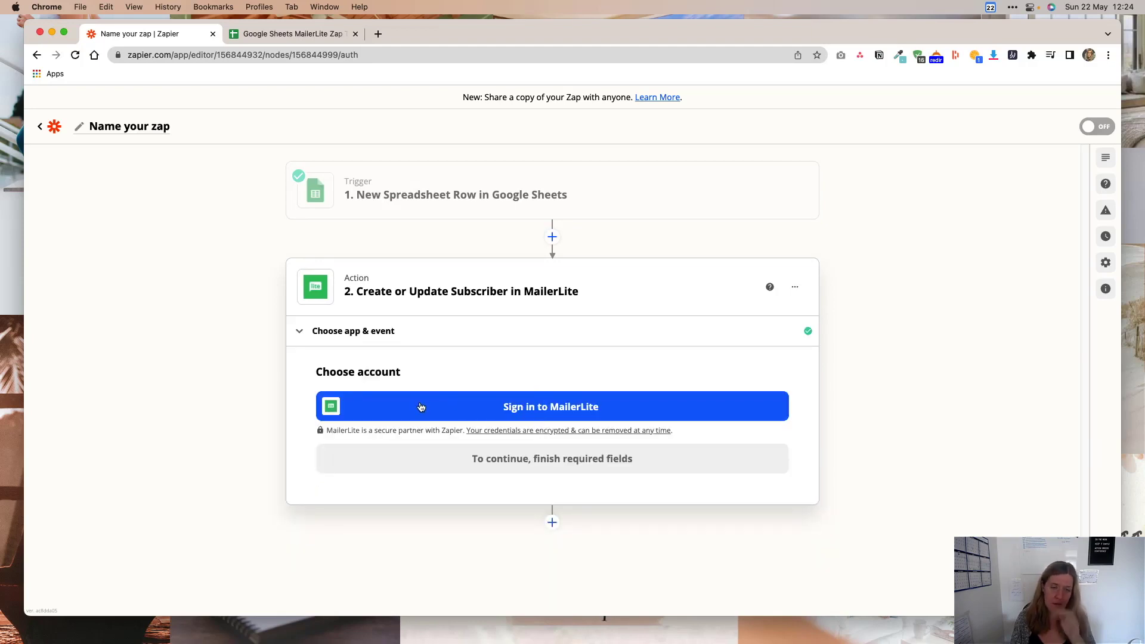
Sign in to MailerLite and authorize Zapier for the design studio's account.
{"action": "left_click", "coordinate": [421, 407]}
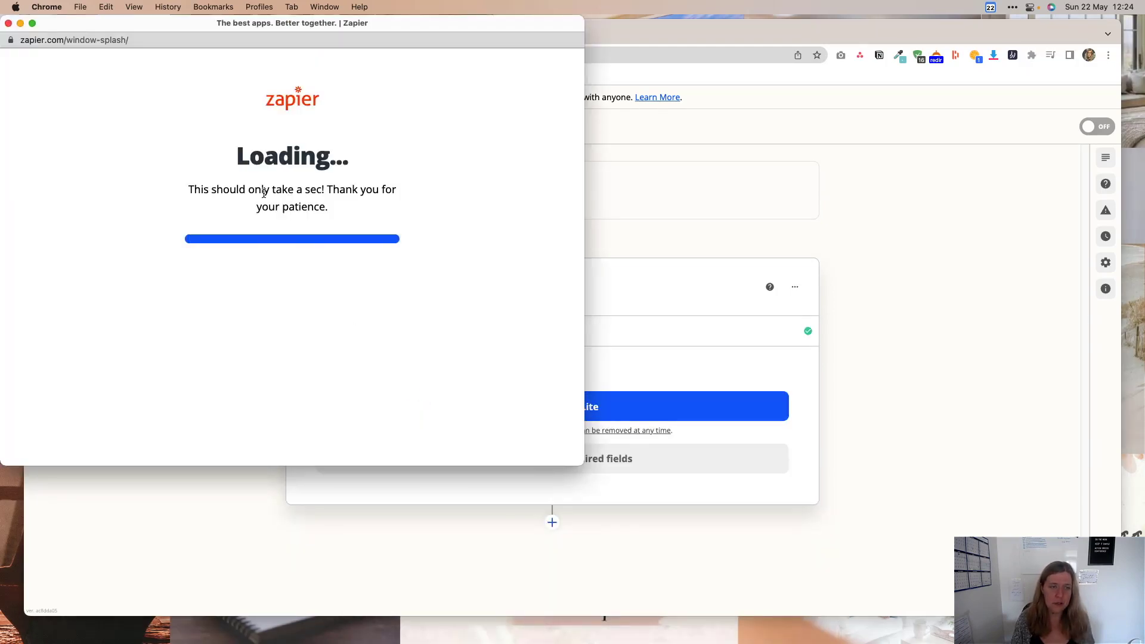
{"action": "left_click", "coordinate": [259, 353]}
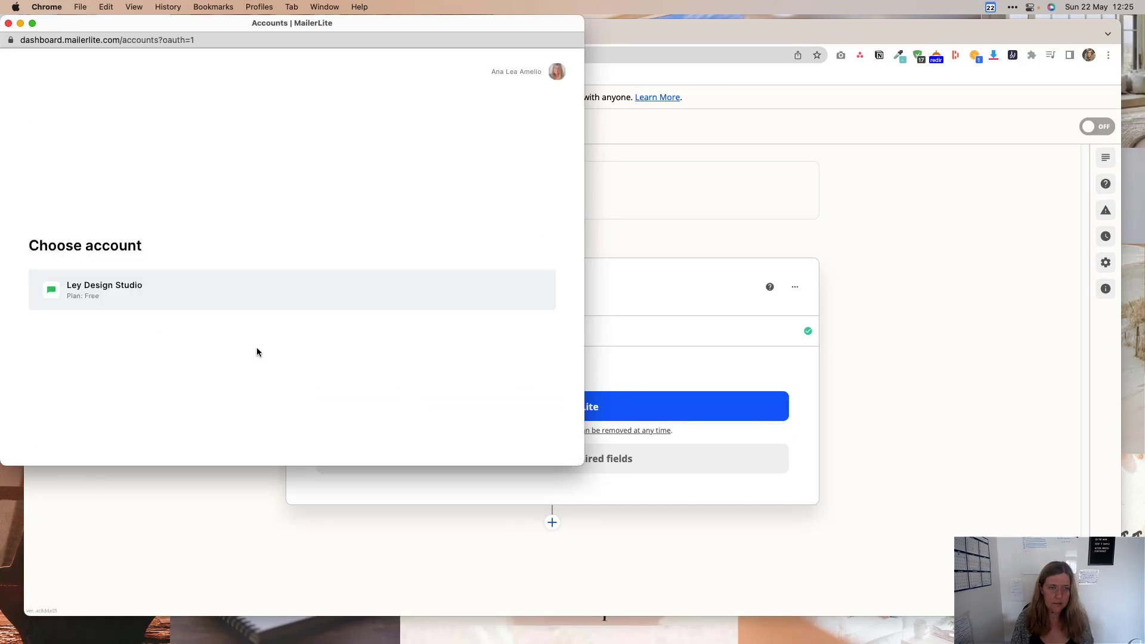
{"action": "left_click", "coordinate": [164, 304]}
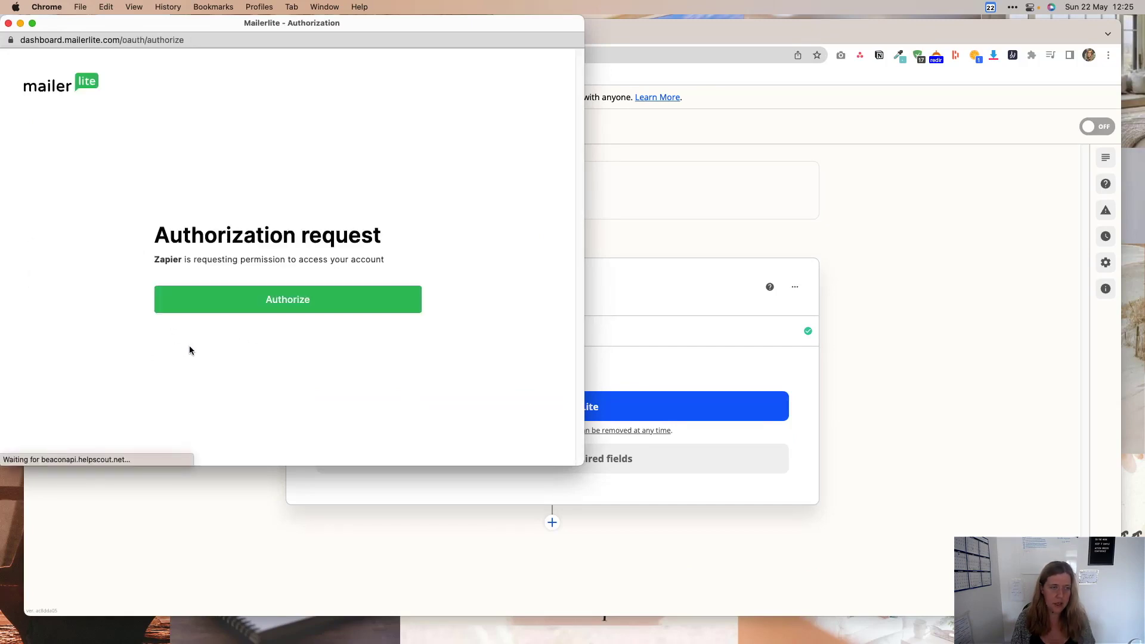
{"action": "left_click", "coordinate": [304, 305]}
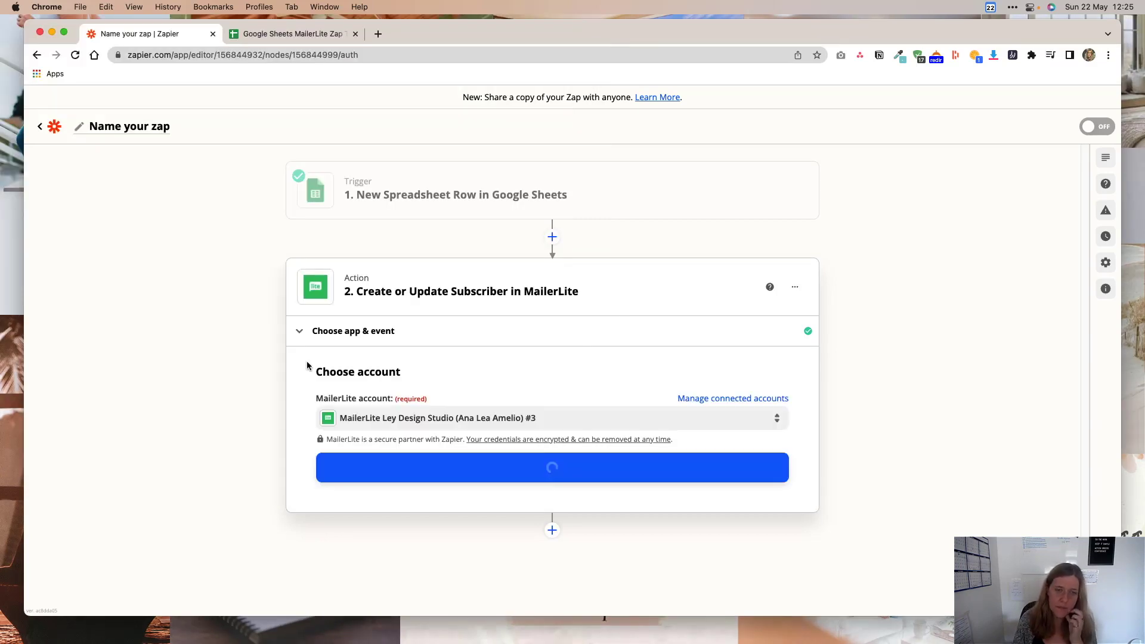
{"action": "left_click", "coordinate": [560, 477]}
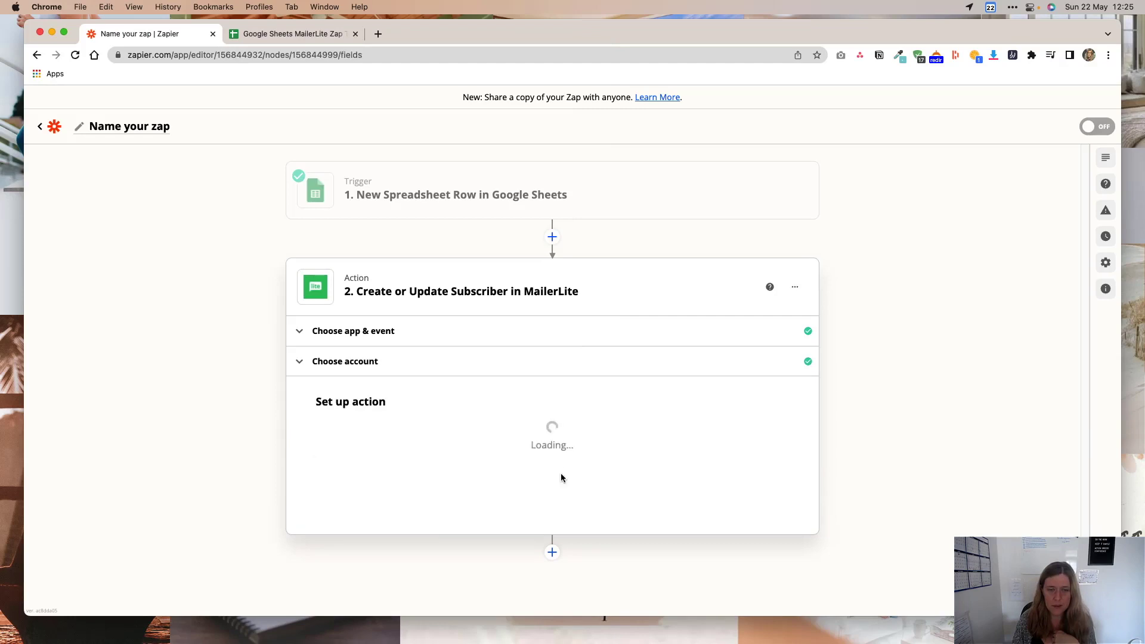
Choose Website Roadmap as the MailerLite subscriber group.
{"action": "scroll", "coordinate": [549, 385], "scroll_direction": "down", "scroll_amount": 3}
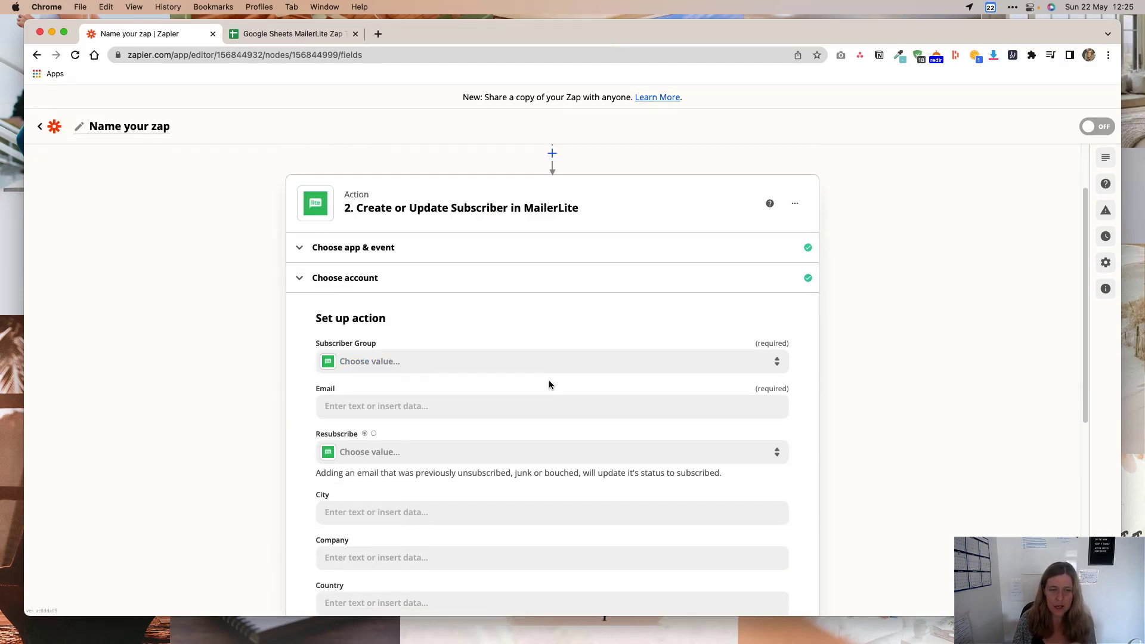
{"action": "left_click", "coordinate": [410, 372]}
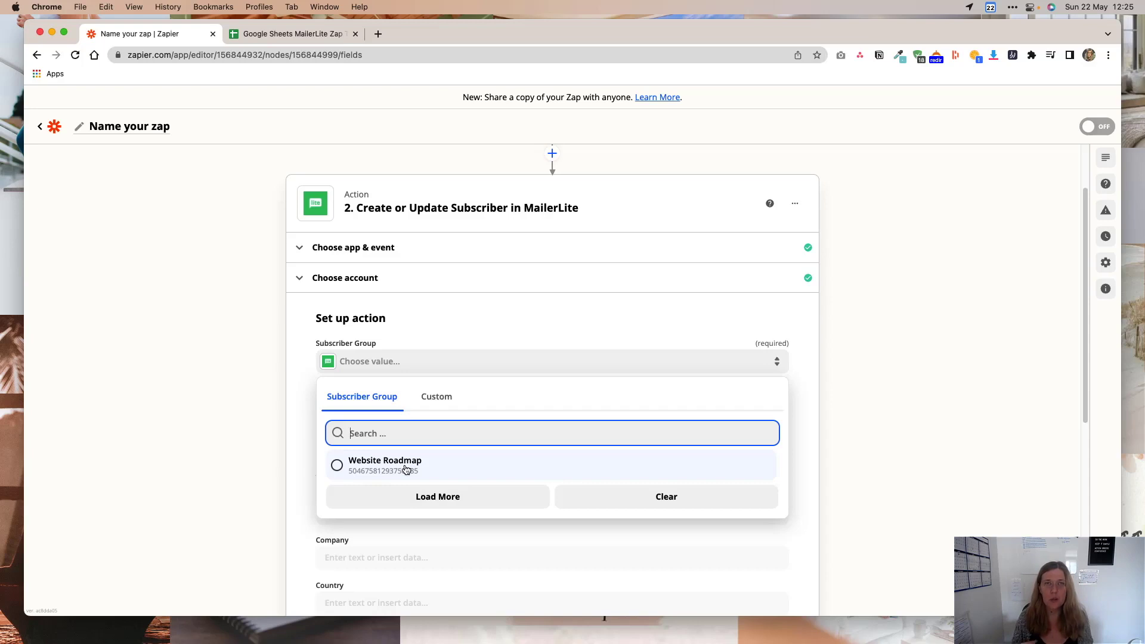
{"action": "left_click", "coordinate": [406, 470]}
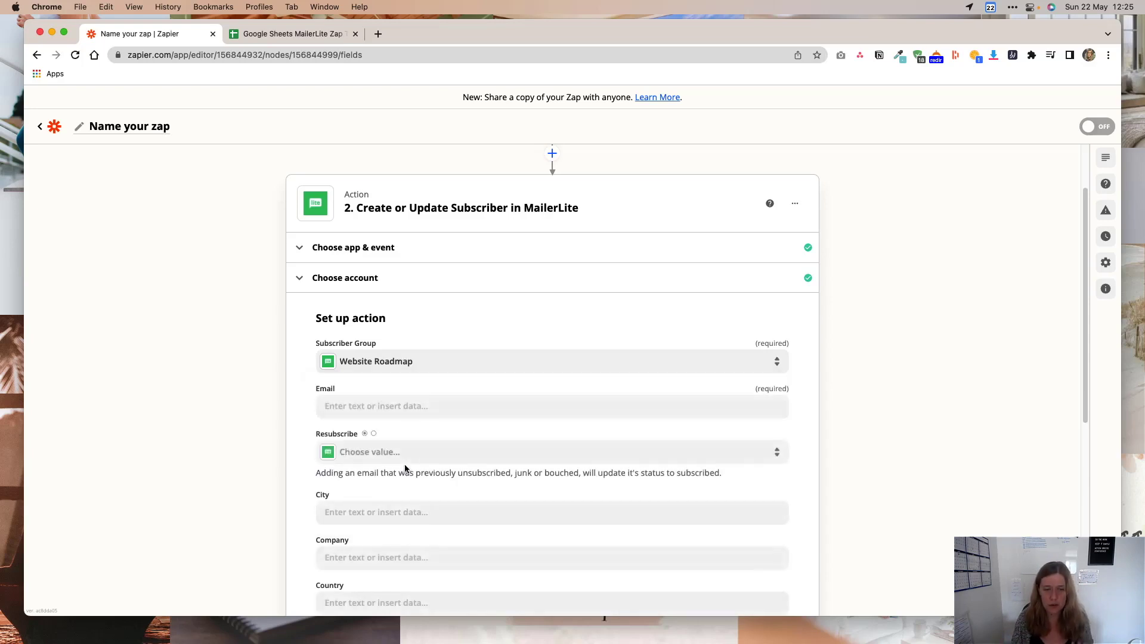
Map Email, Last name and Name from the sheet's Email Address, Last Name and First Name columns.
{"action": "scroll", "coordinate": [480, 341], "scroll_direction": "down", "scroll_amount": 3}
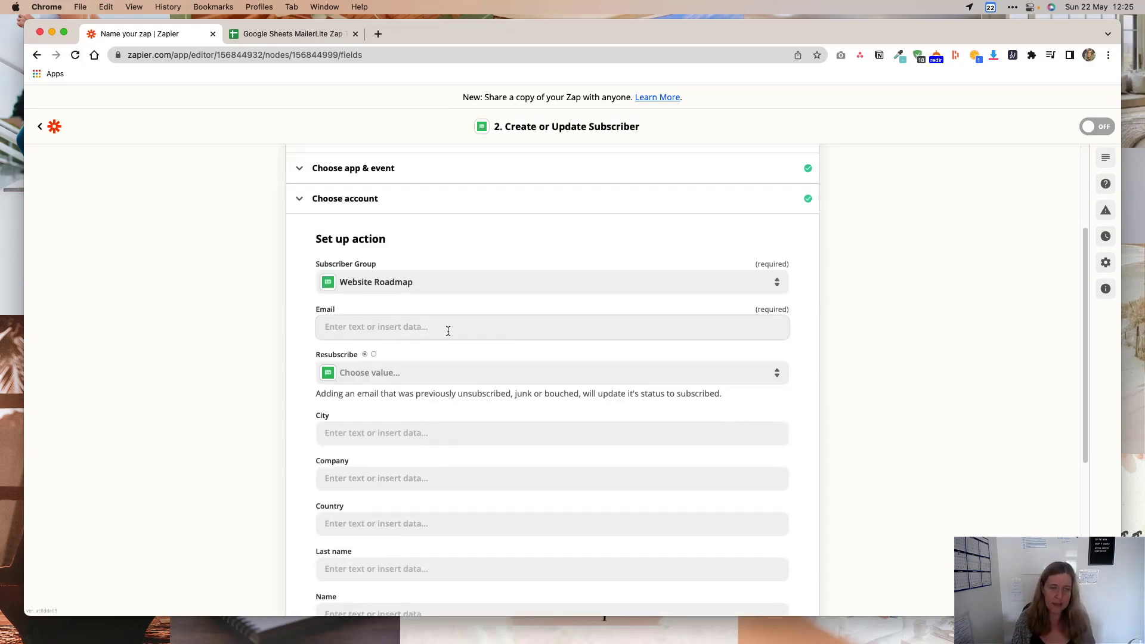
{"action": "left_click", "coordinate": [448, 331]}
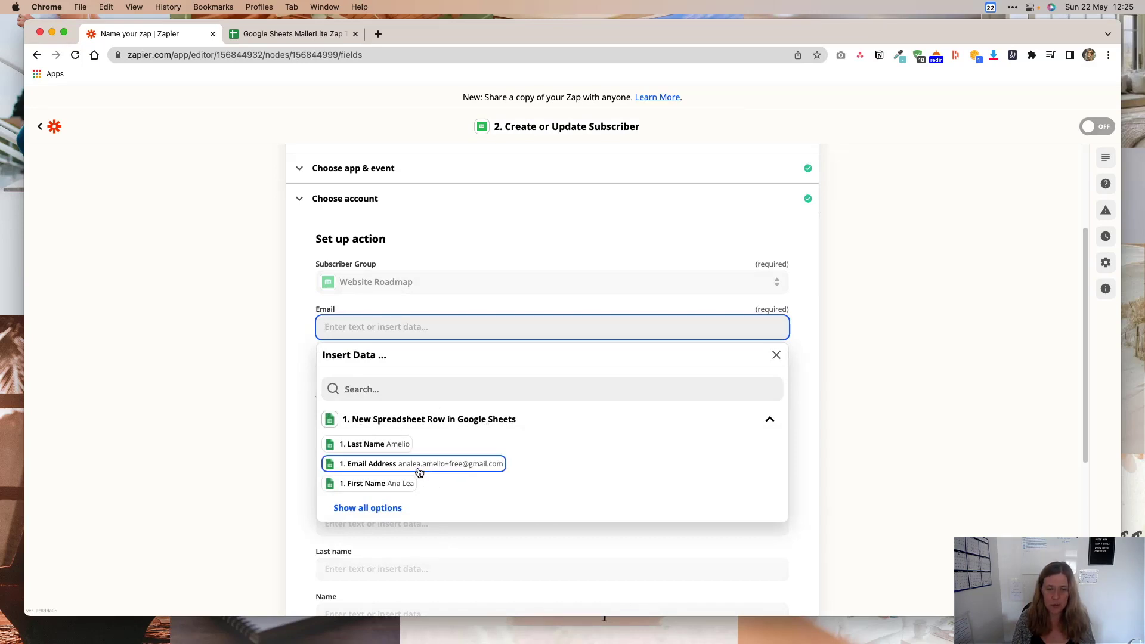
{"action": "left_click", "coordinate": [393, 469]}
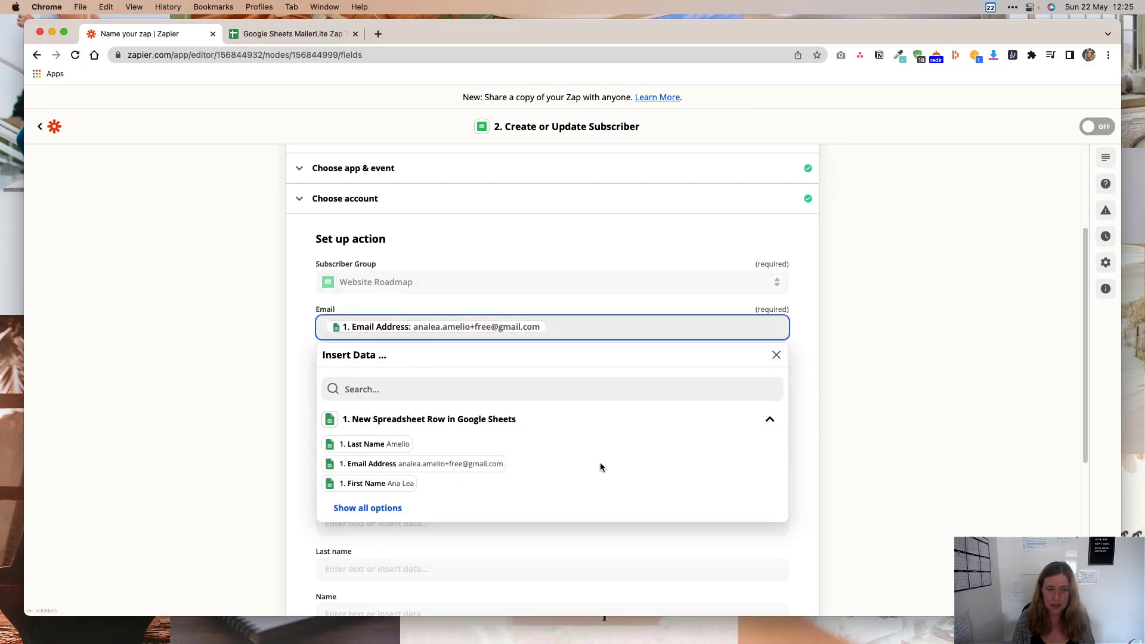
{"action": "left_click", "coordinate": [892, 402]}
{"action": "scroll", "coordinate": [469, 425], "scroll_direction": "down", "scroll_amount": 3}
{"action": "scroll", "coordinate": [469, 425], "scroll_direction": "down", "scroll_amount": 2}
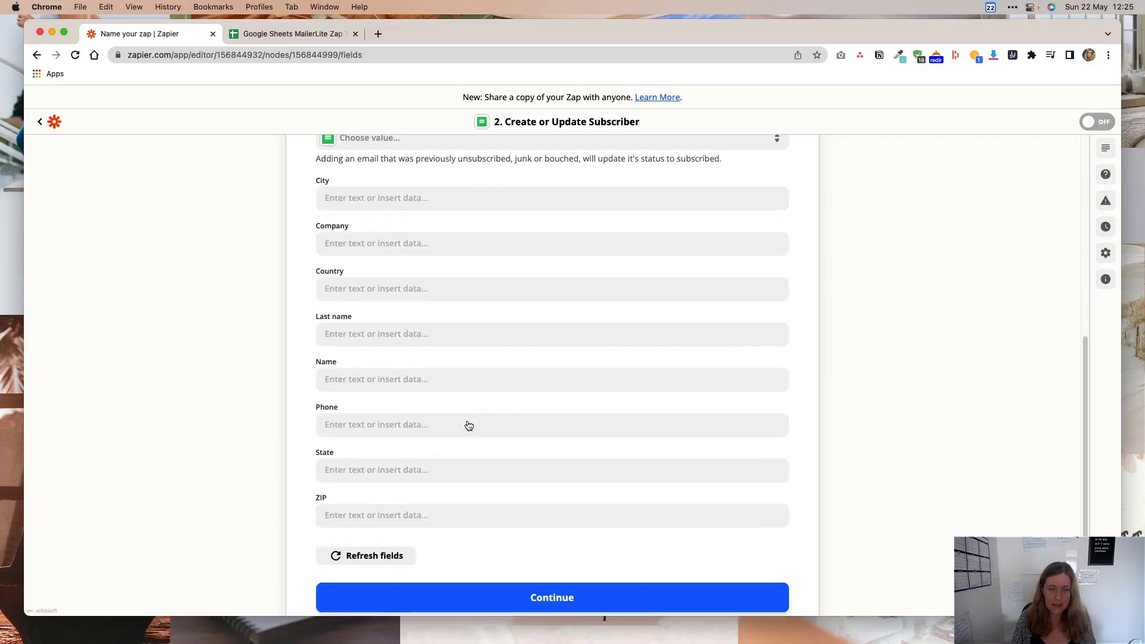
{"action": "left_click", "coordinate": [411, 334]}
{"action": "left_click", "coordinate": [396, 452]}
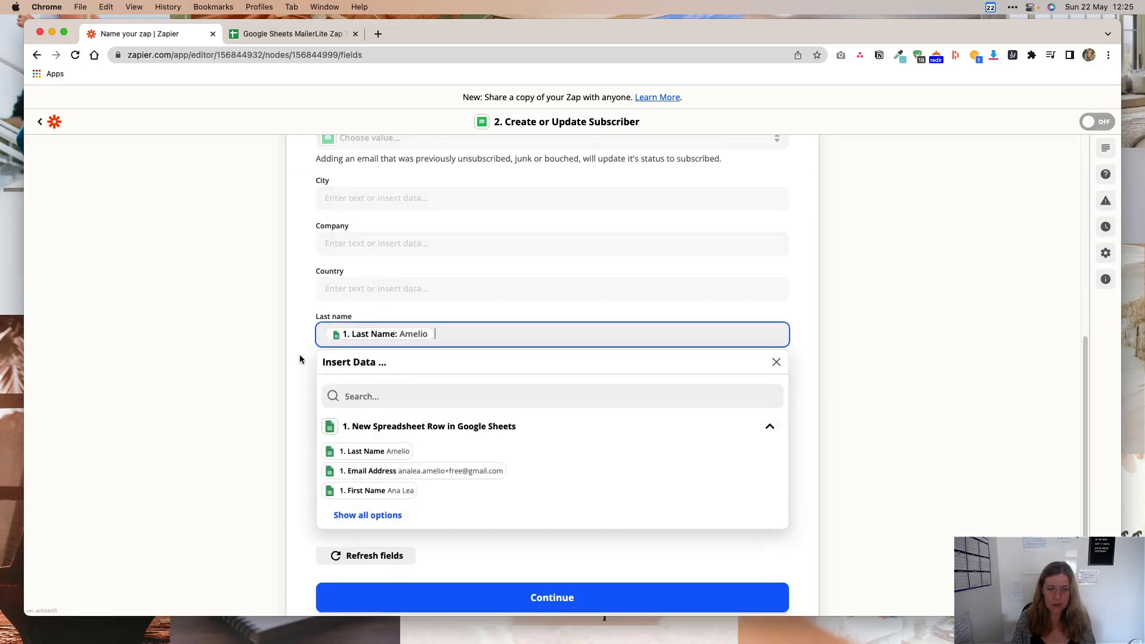
{"action": "left_click", "coordinate": [318, 381]}
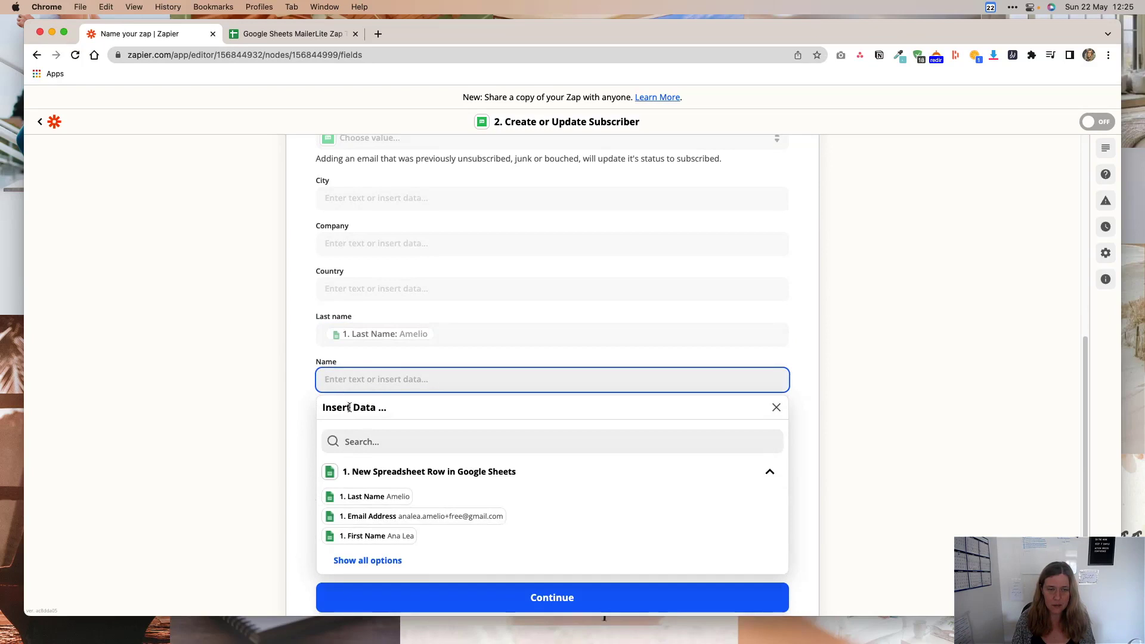
{"action": "left_click", "coordinate": [382, 536]}
{"action": "left_click", "coordinate": [885, 407]}
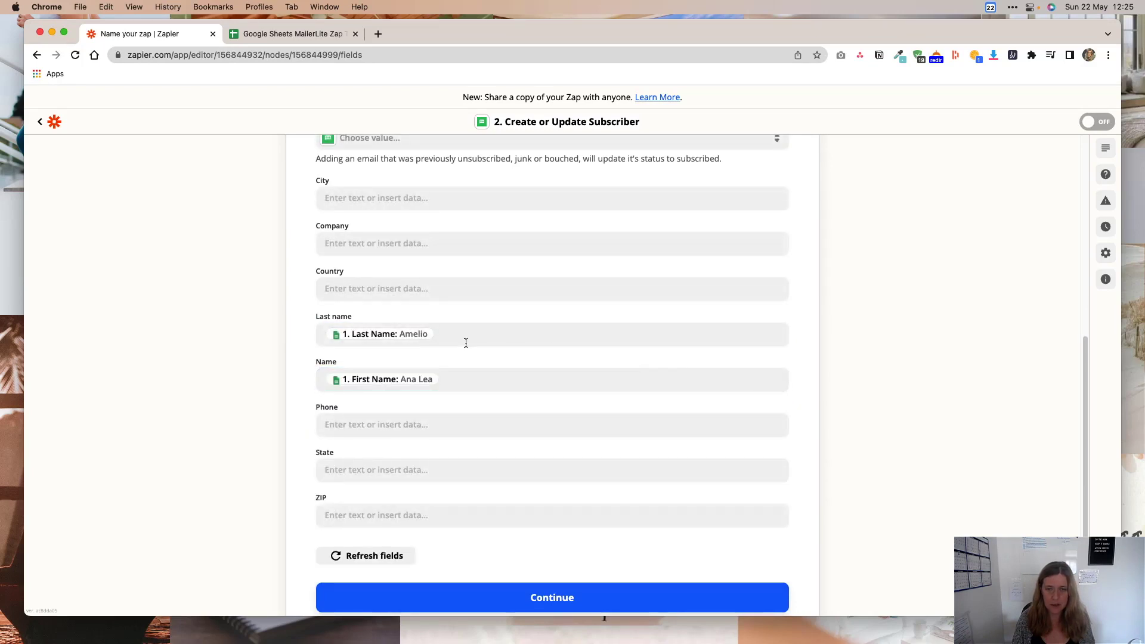
{"action": "left_click", "coordinate": [571, 600]}
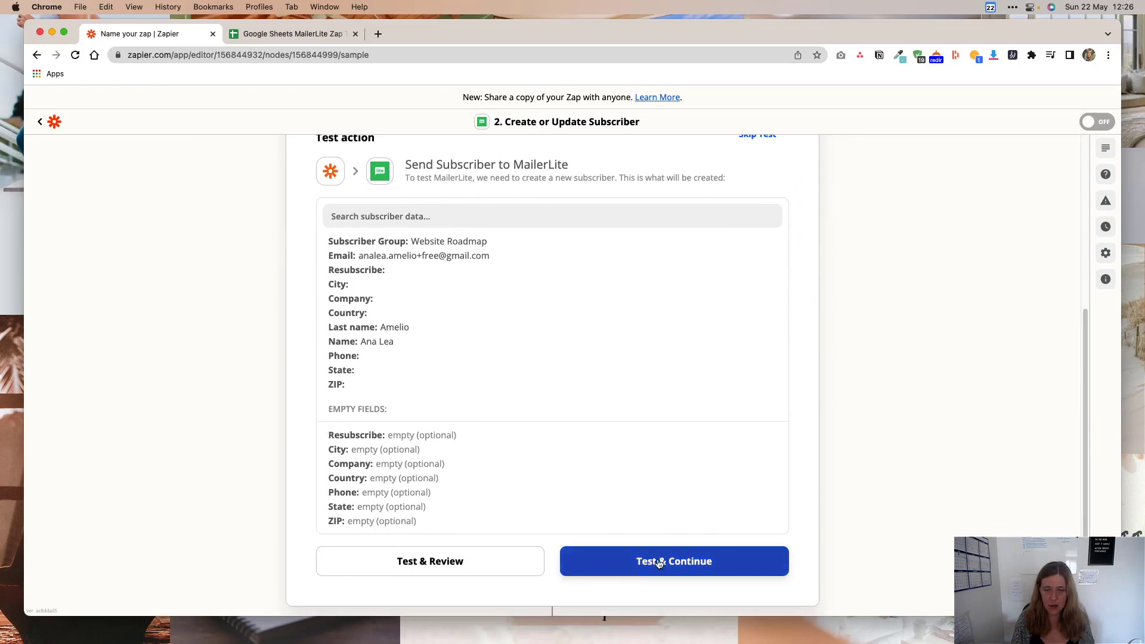
Run the action test to send a test subscriber to MailerLite.
{"action": "left_click", "coordinate": [613, 563]}
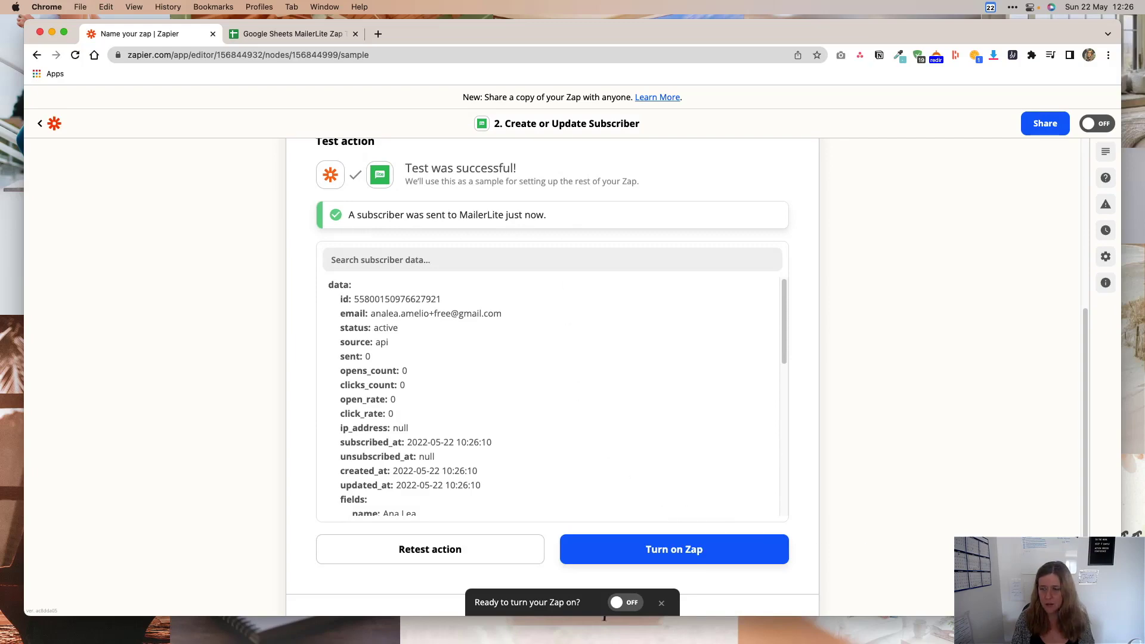
{"action": "left_click", "coordinate": [832, 628]}
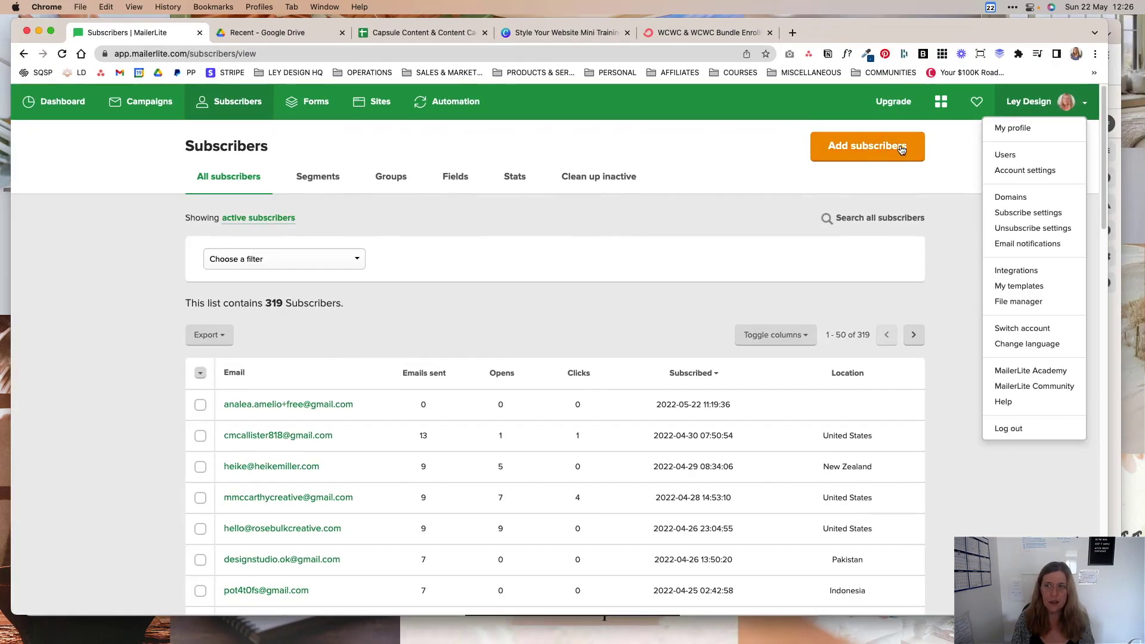
Open the new MailerLite dashboard's Subscribers list to find the 2022-05-22 test subscriber.
{"action": "left_click", "coordinate": [942, 103]}
{"action": "left_click", "coordinate": [277, 225]}
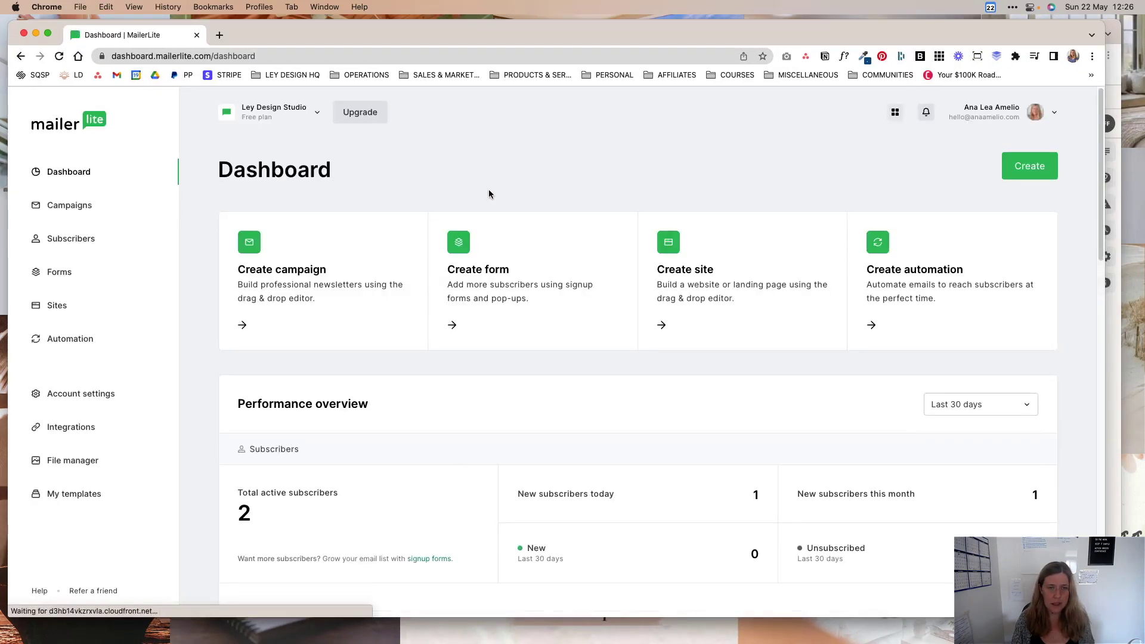
{"action": "scroll", "coordinate": [438, 415], "scroll_direction": "down", "scroll_amount": 3}
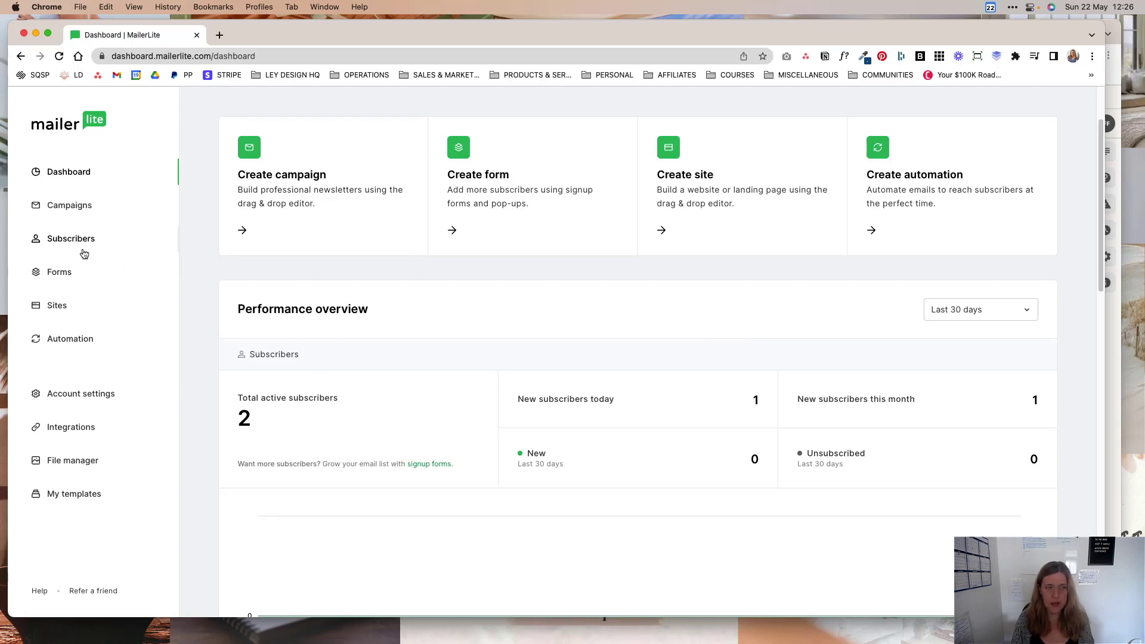
{"action": "left_click", "coordinate": [84, 253]}
{"action": "scroll", "coordinate": [417, 418], "scroll_direction": "down", "scroll_amount": 1}
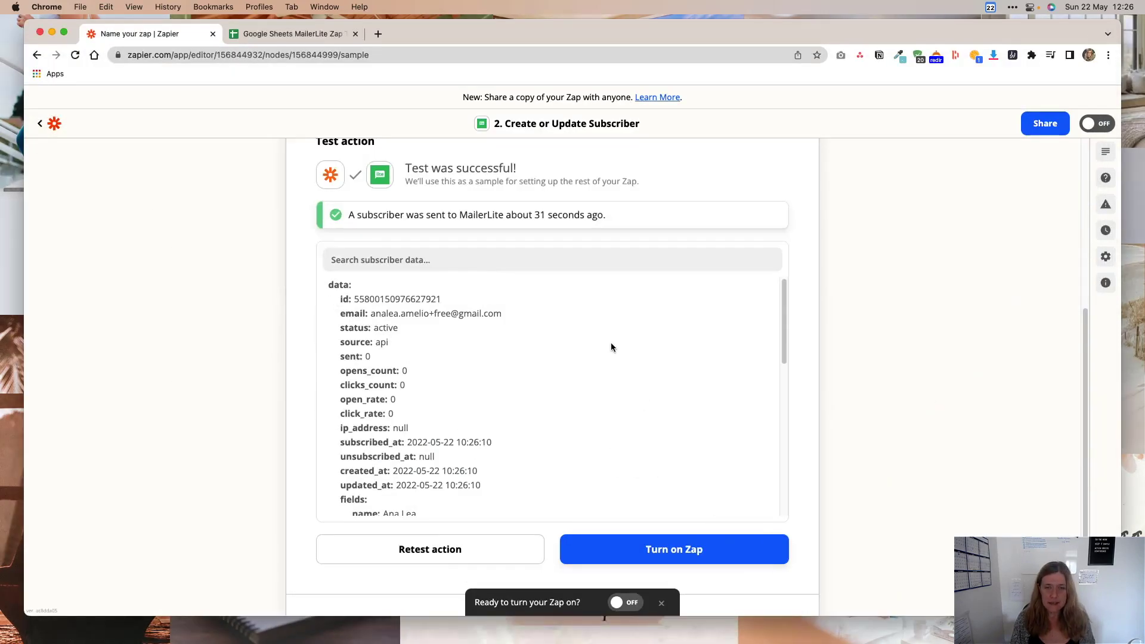
Finish the zap and return to the Zaps list.
{"action": "scroll", "coordinate": [611, 346], "scroll_direction": "down", "scroll_amount": 1}
{"action": "scroll", "coordinate": [832, 452], "scroll_direction": "down", "scroll_amount": 2}
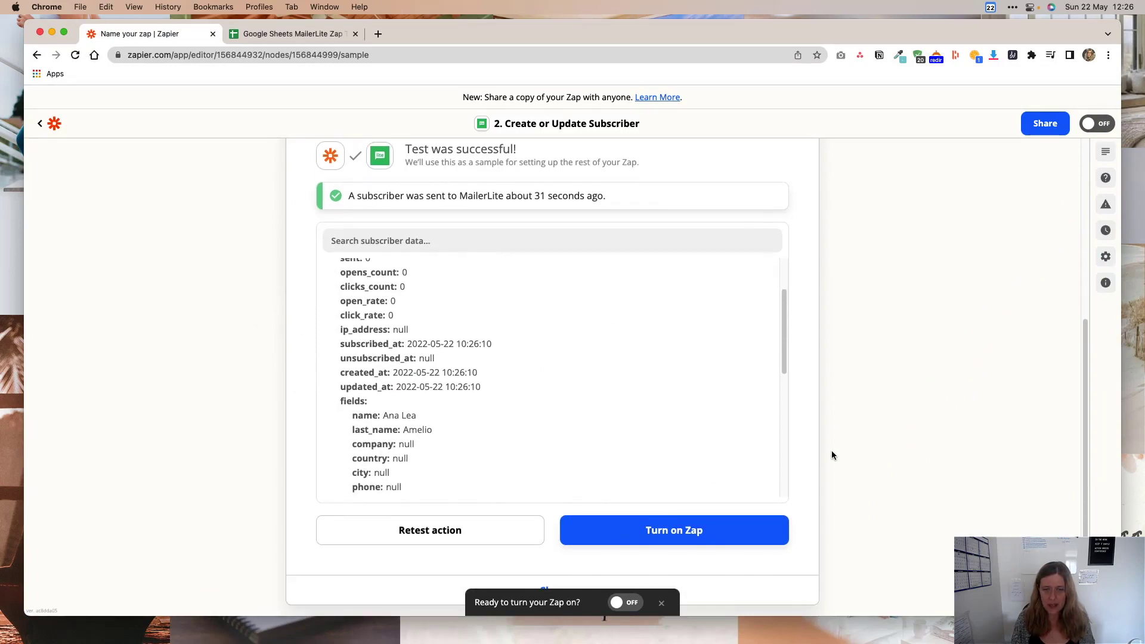
{"action": "left_click", "coordinate": [670, 521]}
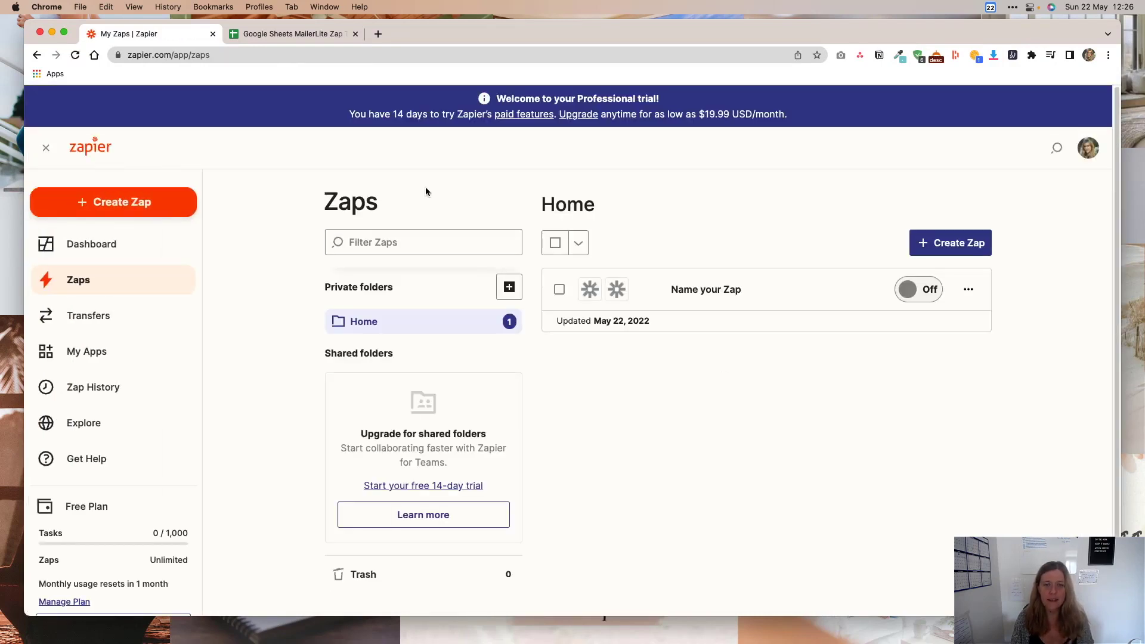
Rename the zap to 'New Squarespace subscribers to Mailerlite'.
{"action": "left_click", "coordinate": [968, 290]}
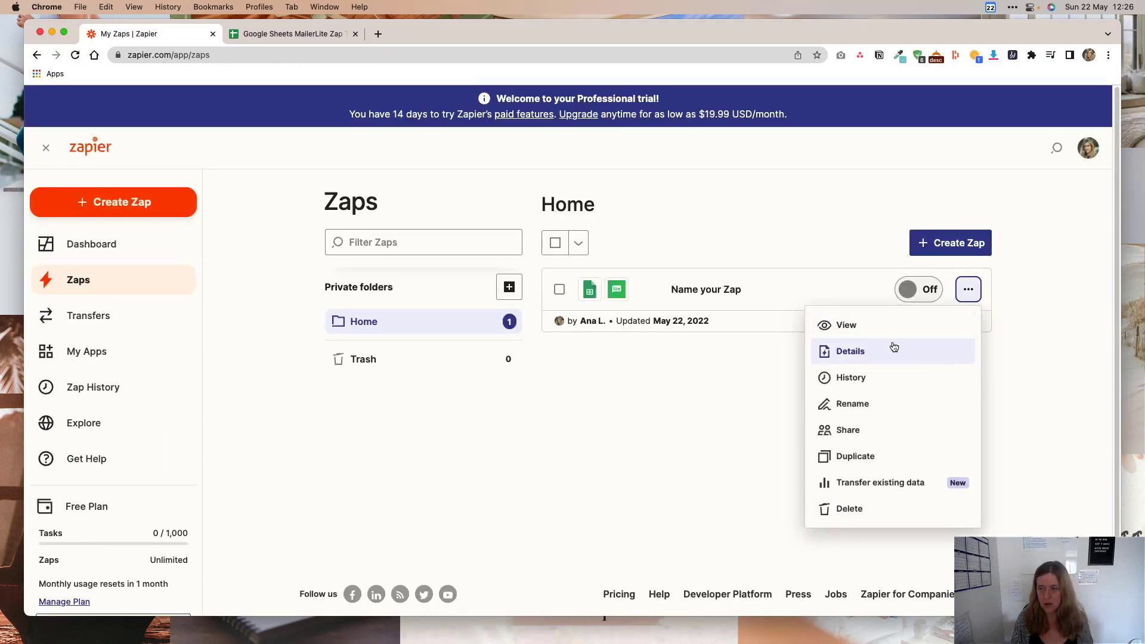
{"action": "left_click", "coordinate": [877, 404]}
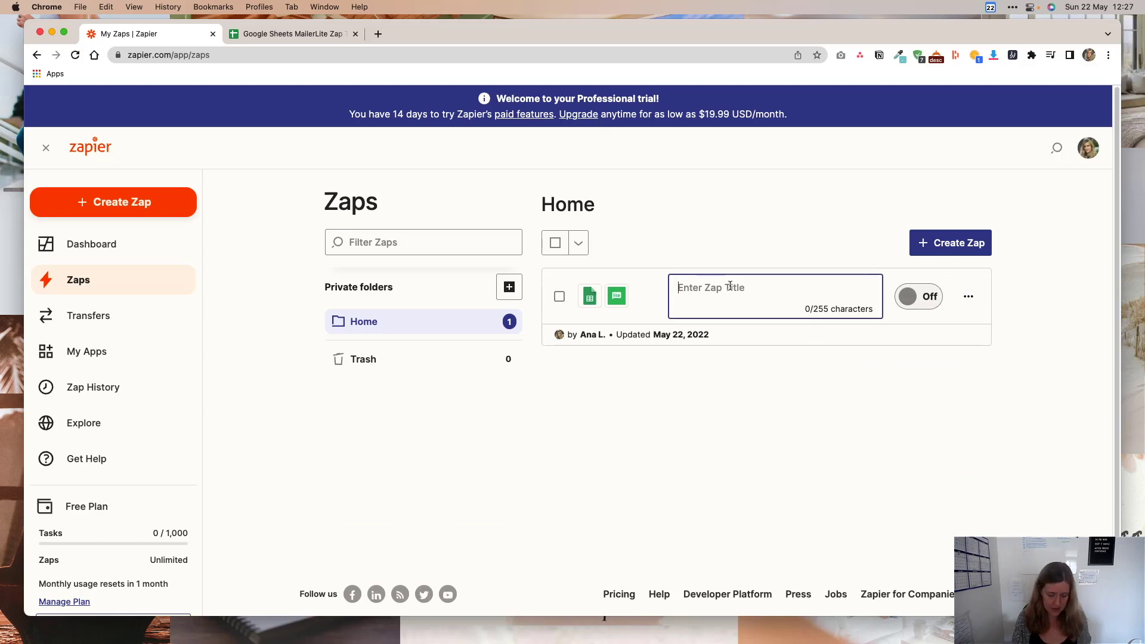
{"action": "type", "text": "New Squ"}
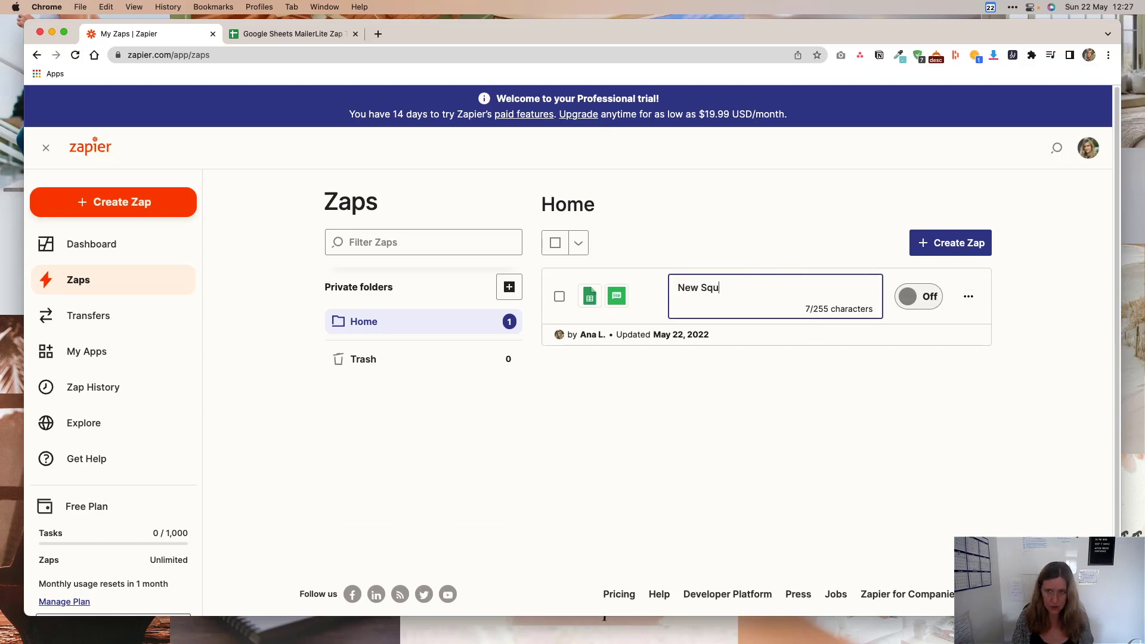
{"action": "type", "text": "arespa"}
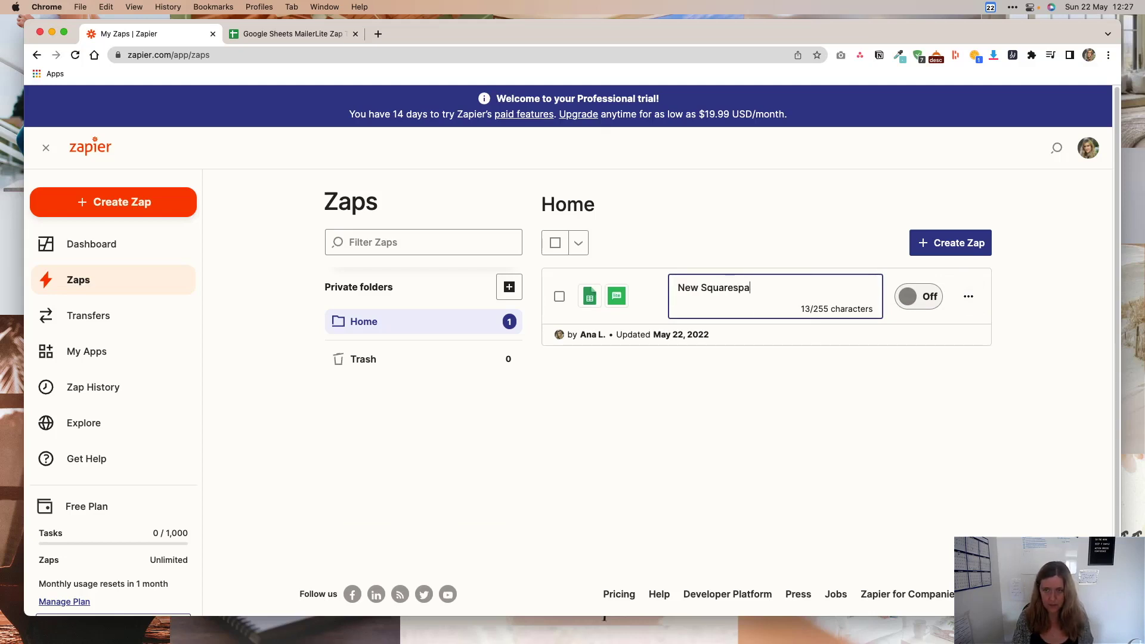
{"action": "type", "text": "ce subscribers to Mailerlite"}
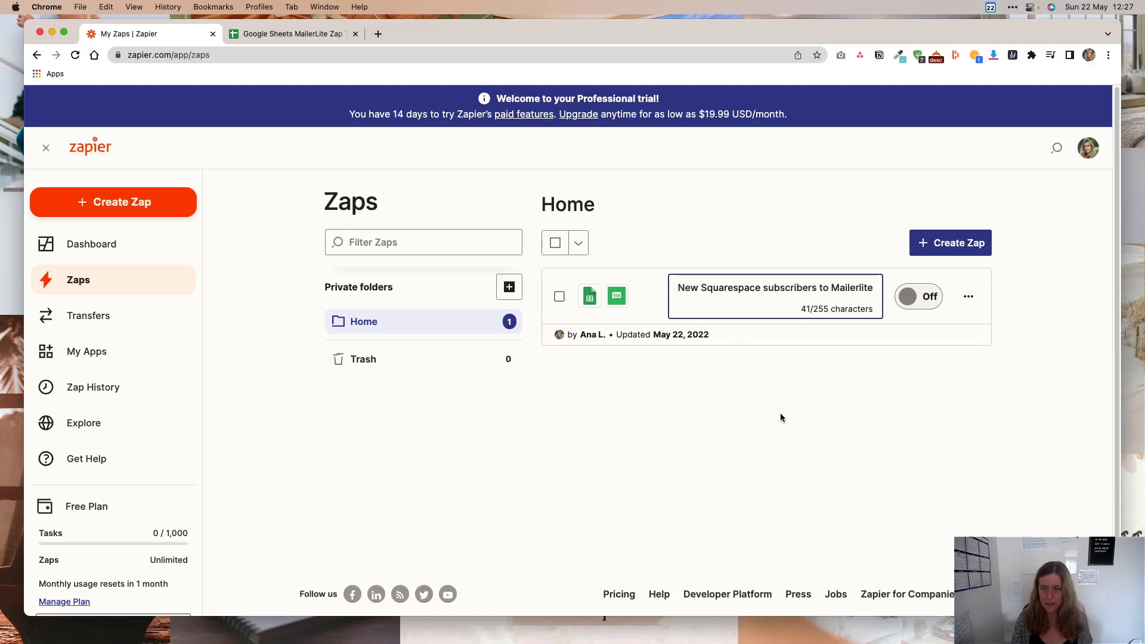
{"action": "key", "text": "Return"}
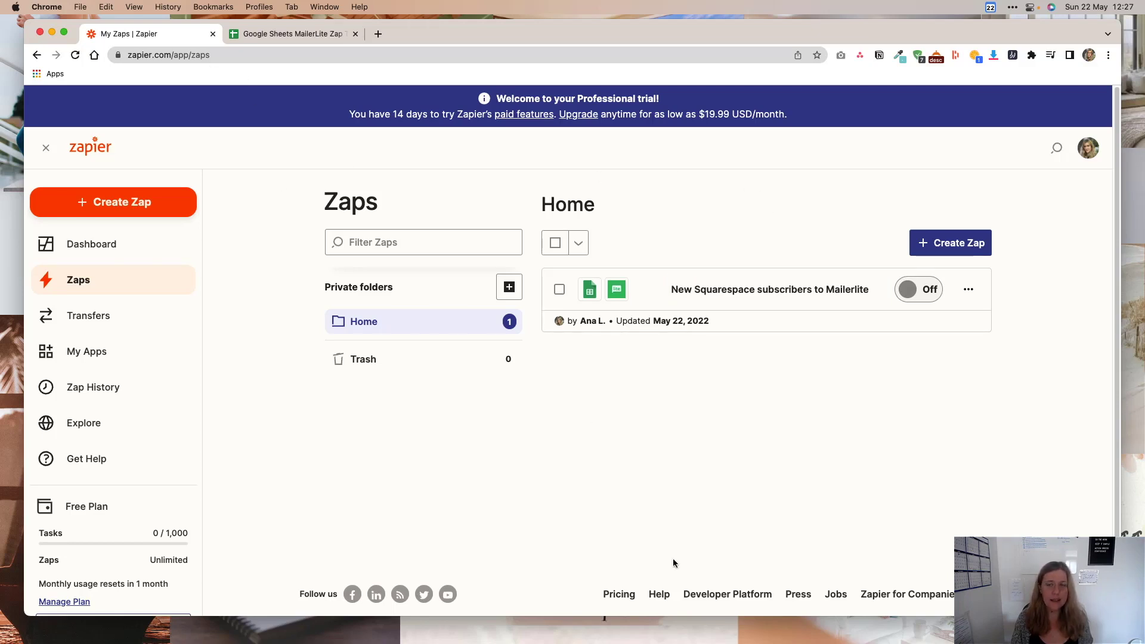
{"action": "mouse_move", "coordinate": [820, 633]}
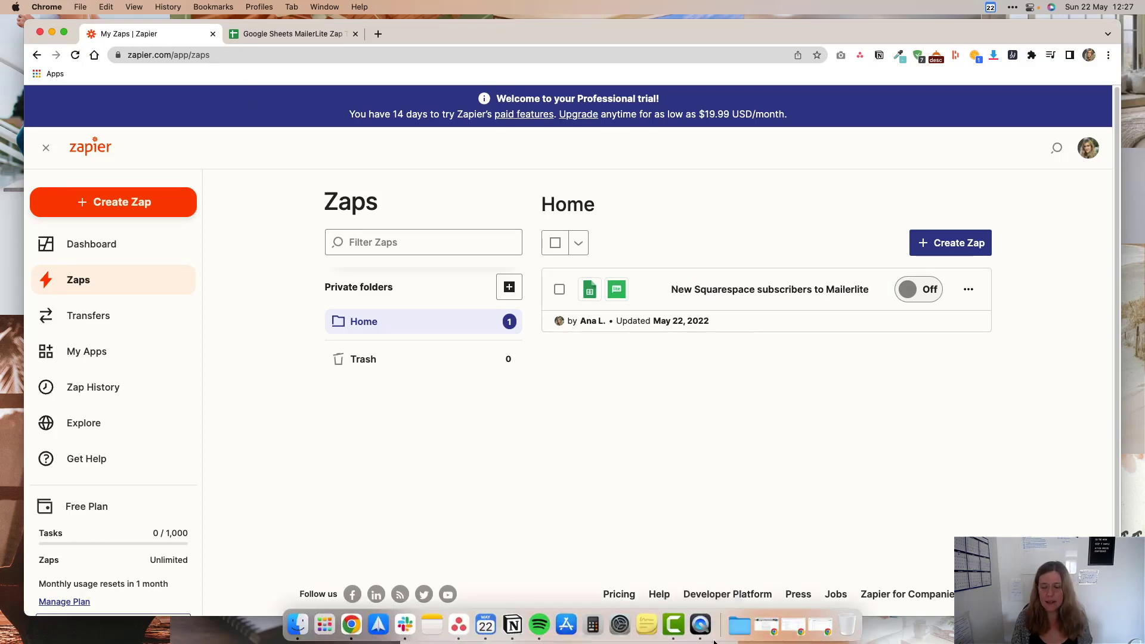
Start editing the Squarespace homepage and open the newsletter sign-up block's settings.
{"action": "left_click", "coordinate": [817, 628]}
{"action": "scroll", "coordinate": [950, 351], "scroll_direction": "down", "scroll_amount": 5}
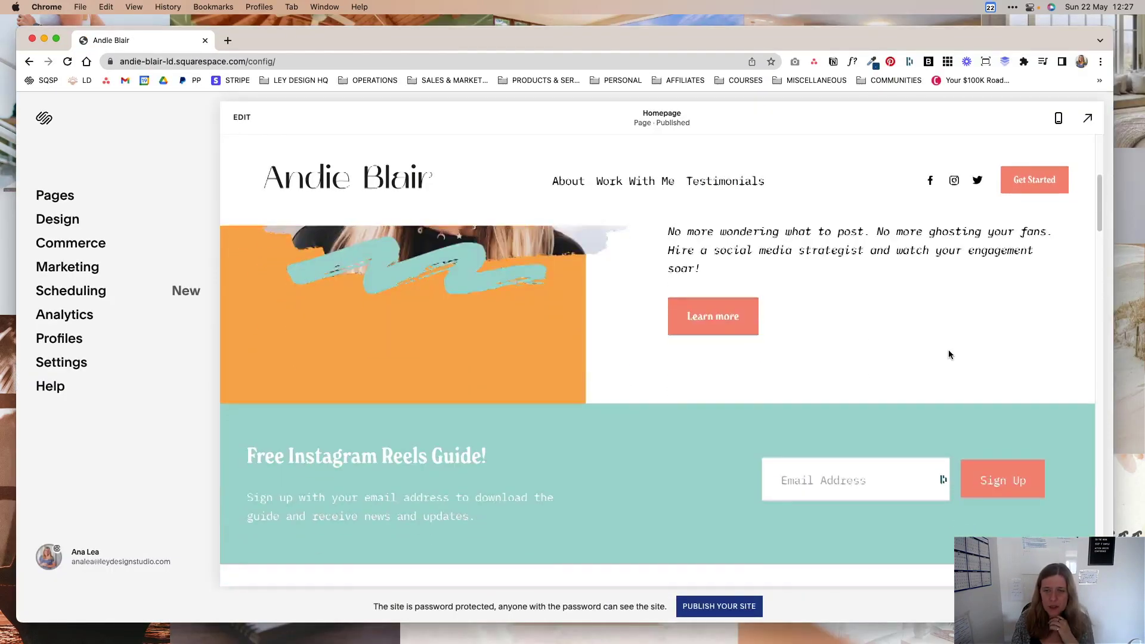
{"action": "left_click", "coordinate": [241, 118]}
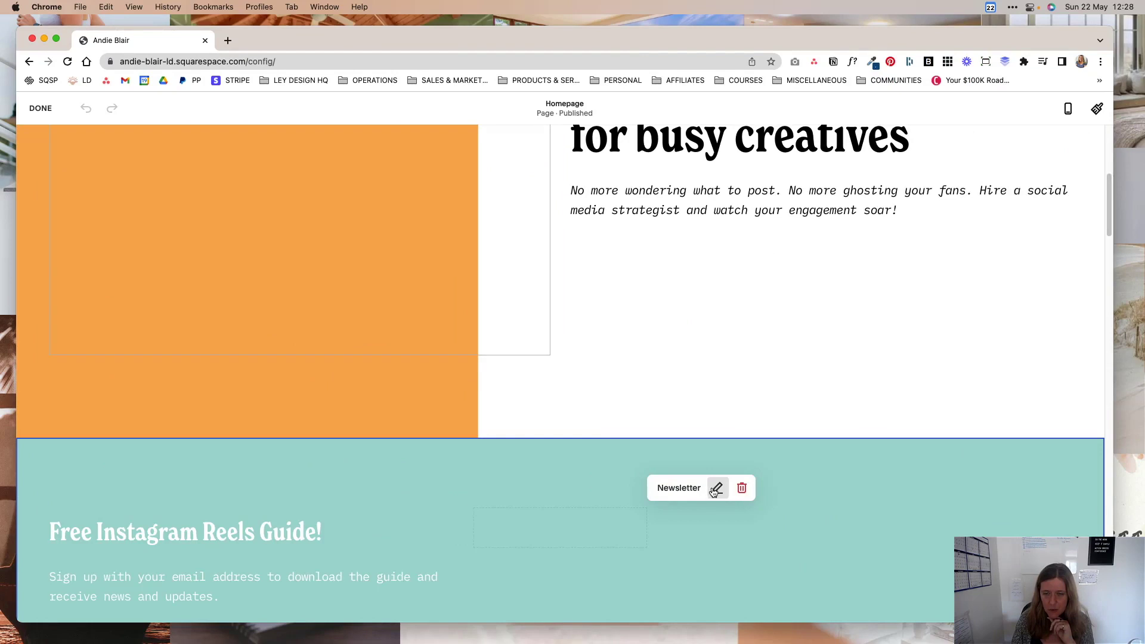
{"action": "scroll", "coordinate": [969, 435], "scroll_direction": "down", "scroll_amount": 3}
{"action": "double_click", "coordinate": [1052, 422]}
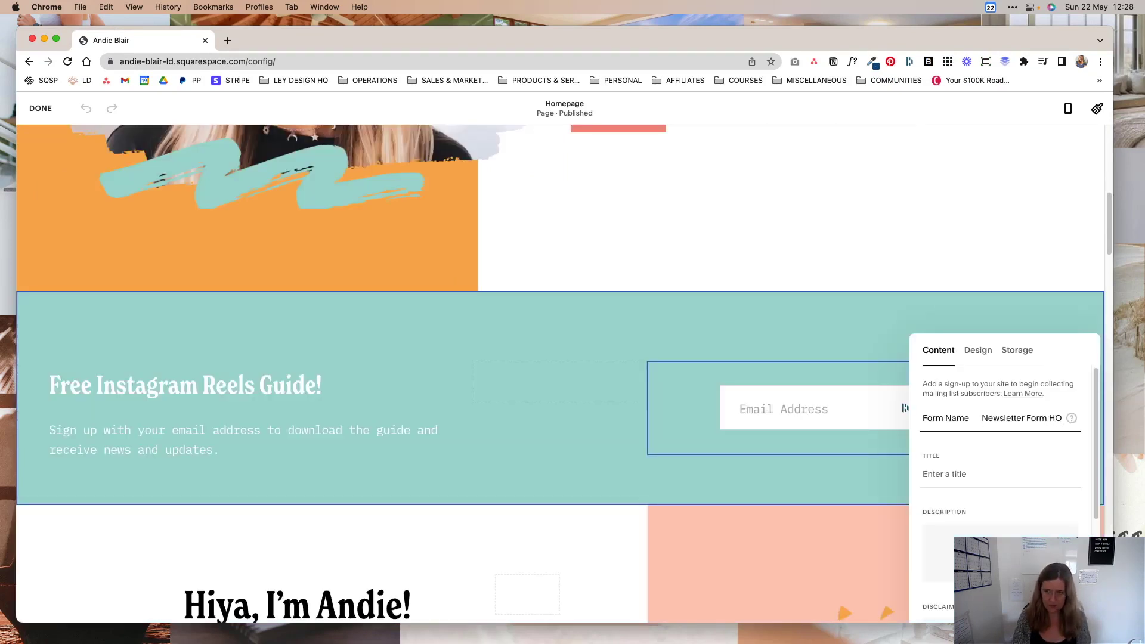
{"action": "type", "text": "HO"}
{"action": "type", "text": "mepage Top"}
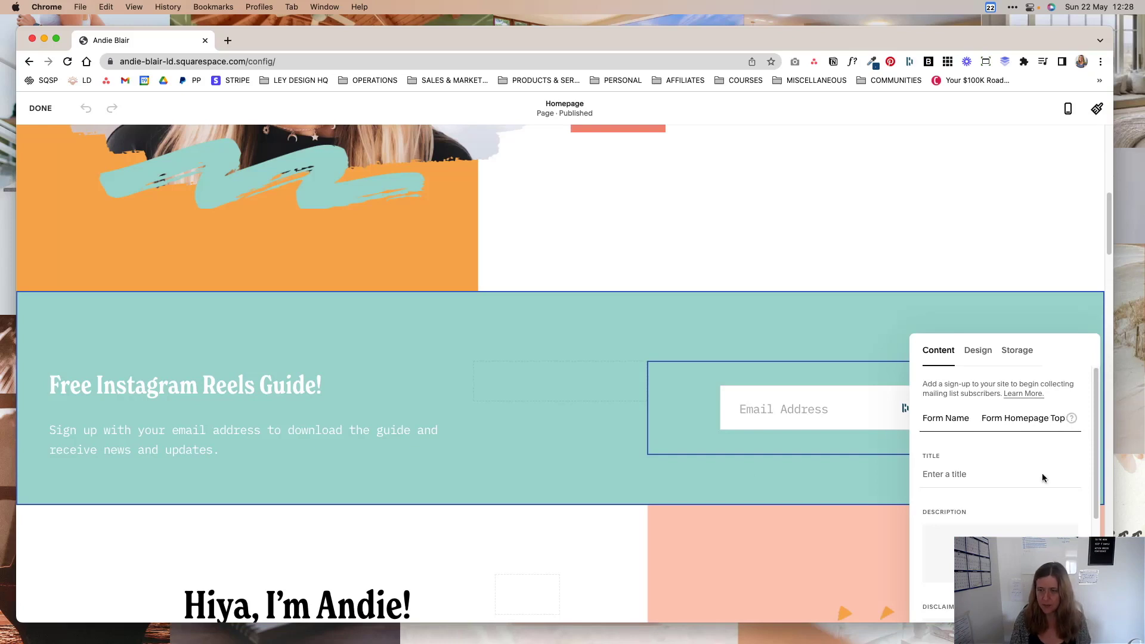
{"action": "scroll", "coordinate": [1040, 478], "scroll_direction": "down", "scroll_amount": 5}
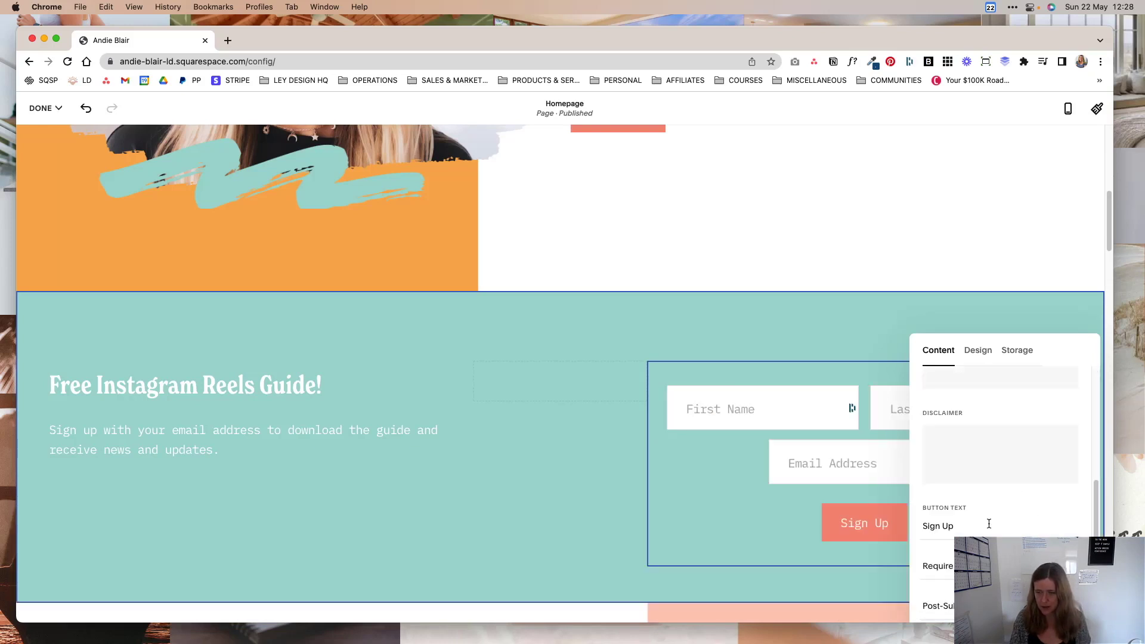
Keep the form fields side by side with Float and move the block below the Free Instagram Reels Guide text.
{"action": "left_click", "coordinate": [978, 351]}
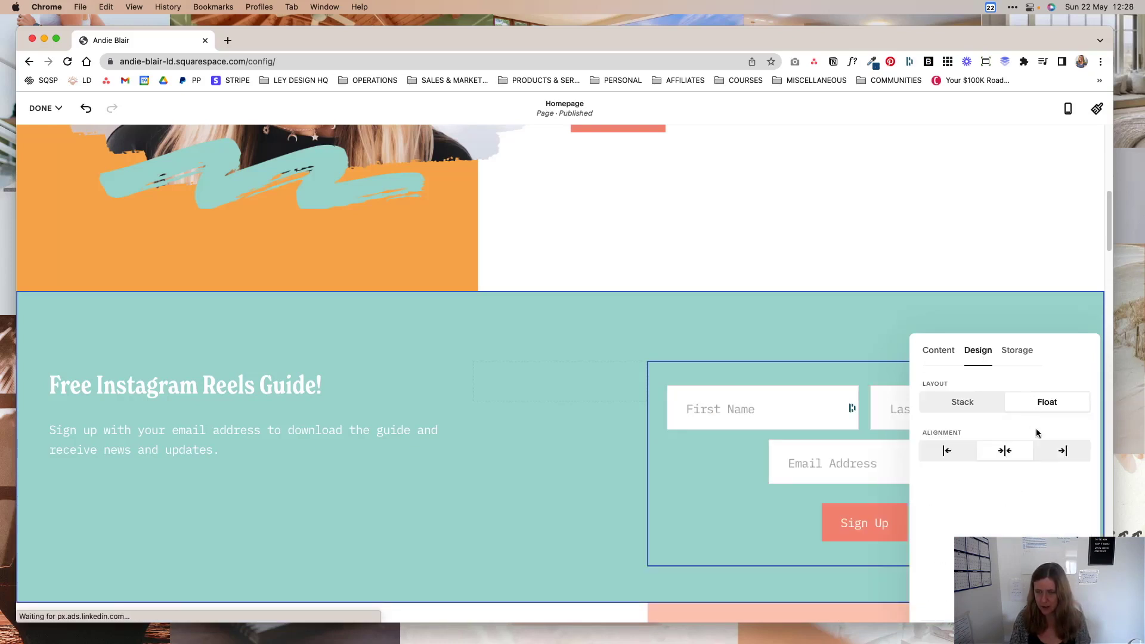
{"action": "left_click", "coordinate": [983, 408]}
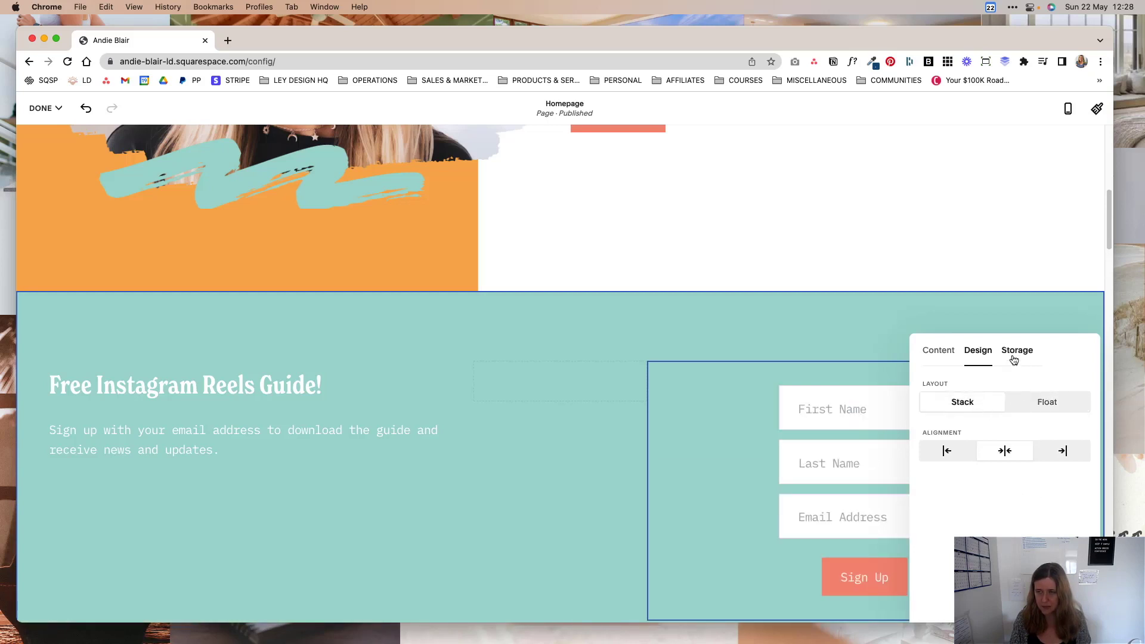
{"action": "left_click", "coordinate": [1048, 403]}
{"action": "left_click", "coordinate": [818, 333]}
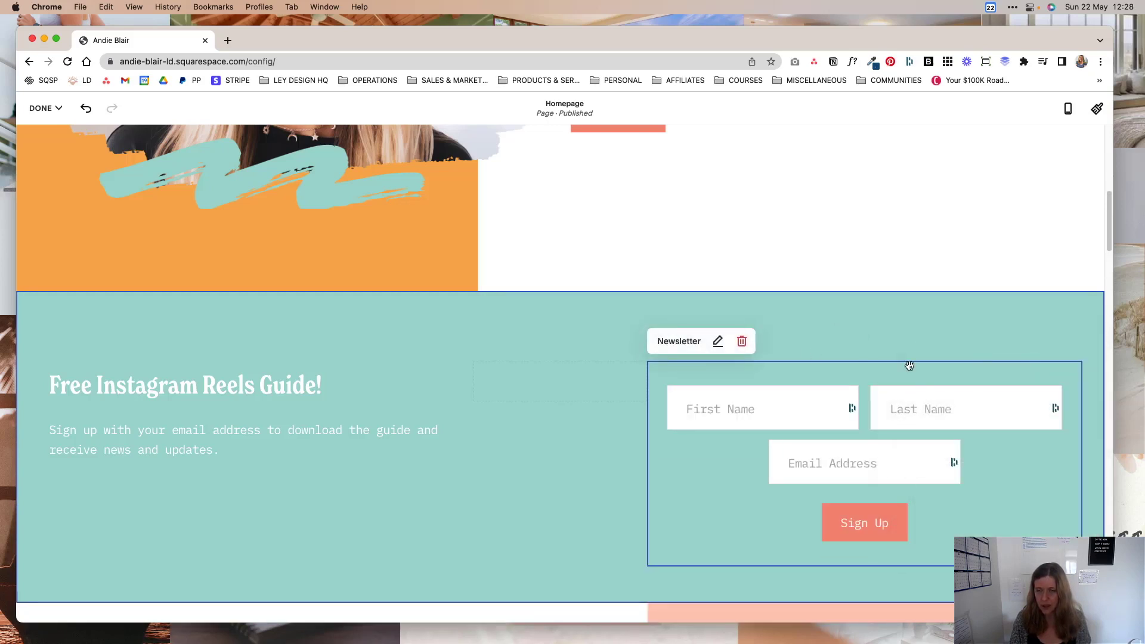
{"action": "left_click_drag", "start_coordinate": [880, 382], "coordinate": [286, 474]}
{"action": "scroll", "coordinate": [759, 431], "scroll_direction": "down", "scroll_amount": 3}
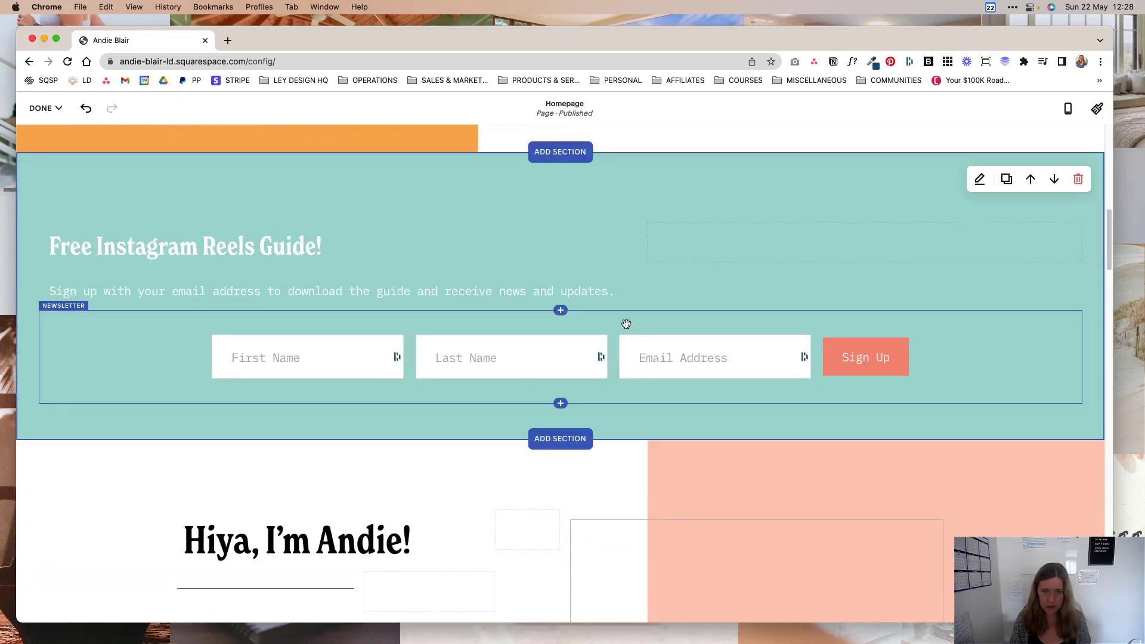
{"action": "left_click", "coordinate": [627, 324]}
Disconnect Email Campaigns as the newsletter form's storage.
{"action": "left_click", "coordinate": [110, 289]}
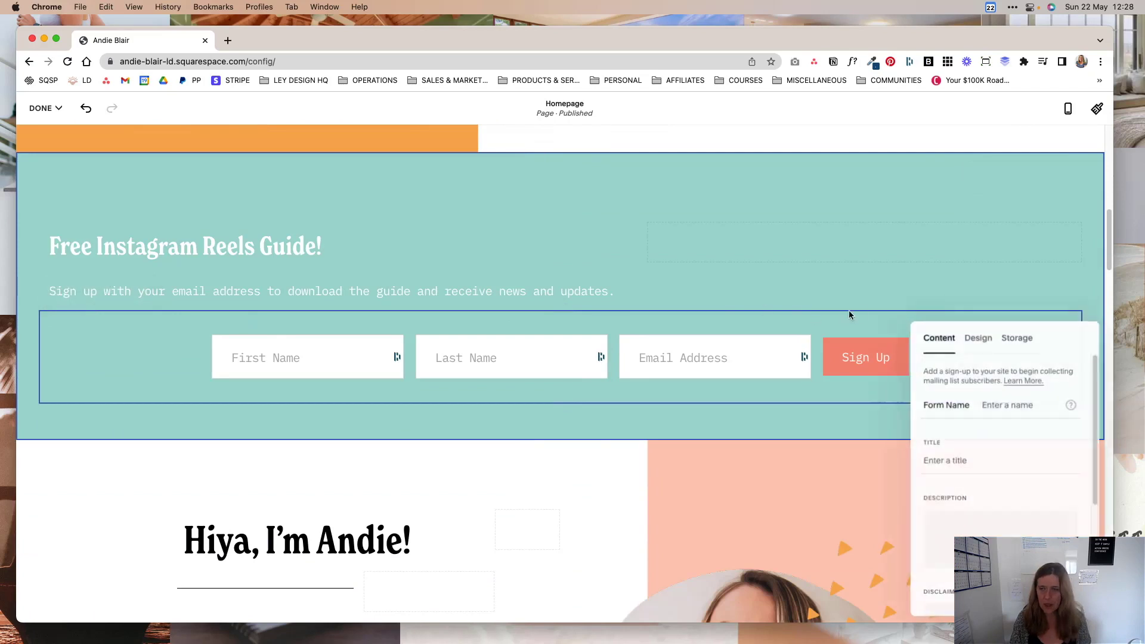
{"action": "left_click", "coordinate": [1018, 338]}
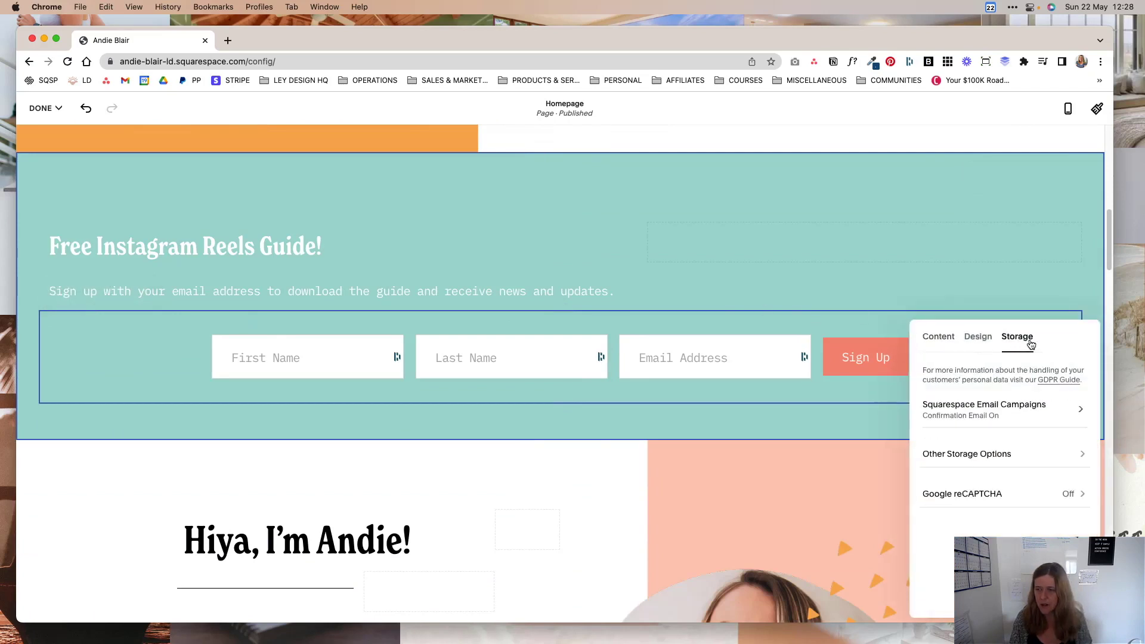
{"action": "left_click", "coordinate": [1080, 410]}
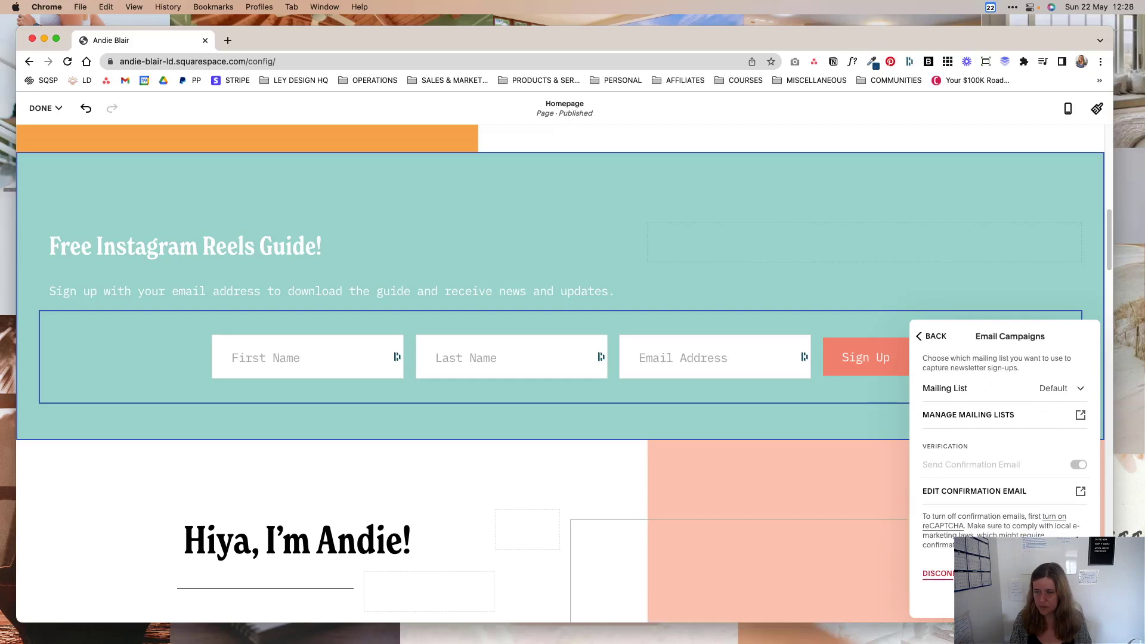
{"action": "left_click", "coordinate": [938, 573]}
{"action": "left_click", "coordinate": [631, 389]}
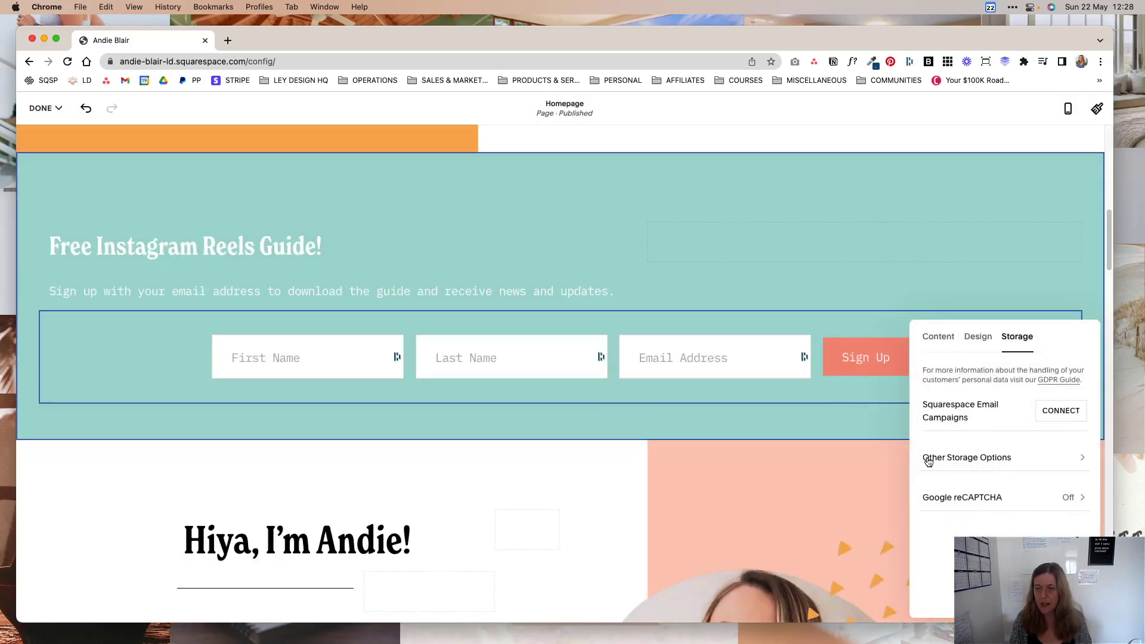
Connect Google Drive storage using the spreadsheet name 'Google Sheets MailerLite Zap Test'.
{"action": "left_click", "coordinate": [963, 457]}
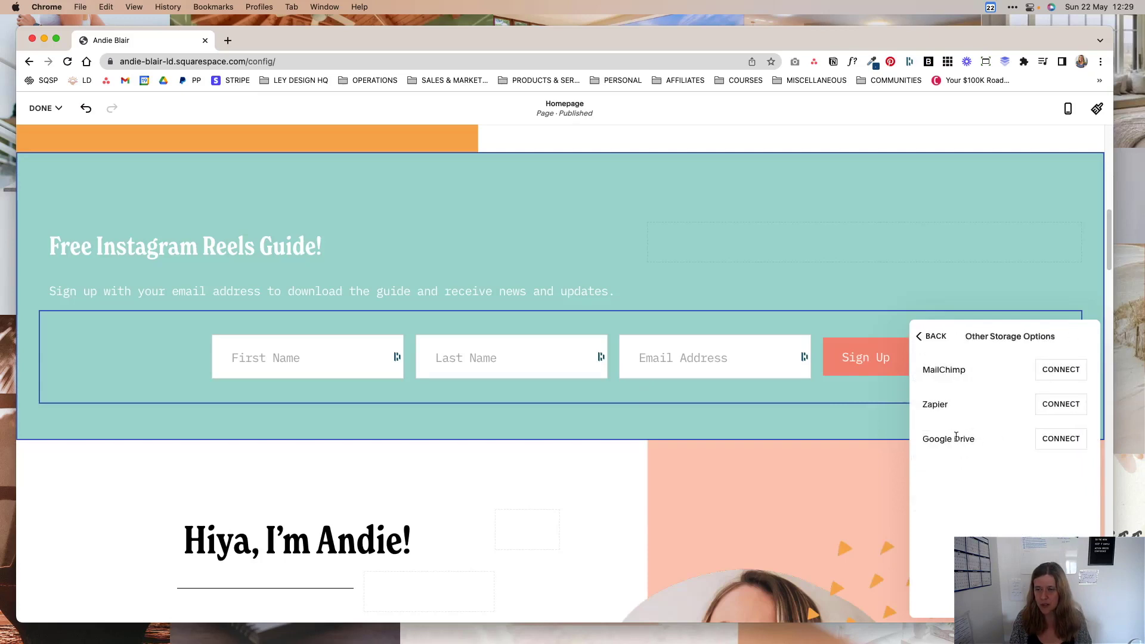
{"action": "left_click", "coordinate": [1076, 441]}
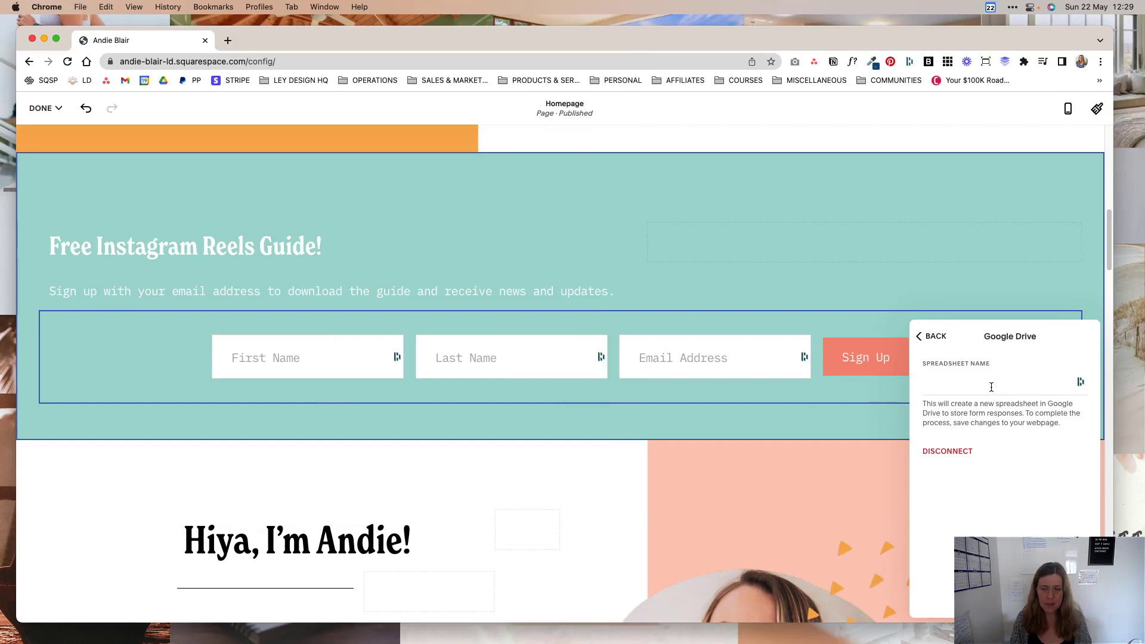
{"action": "mouse_move", "coordinate": [818, 626]}
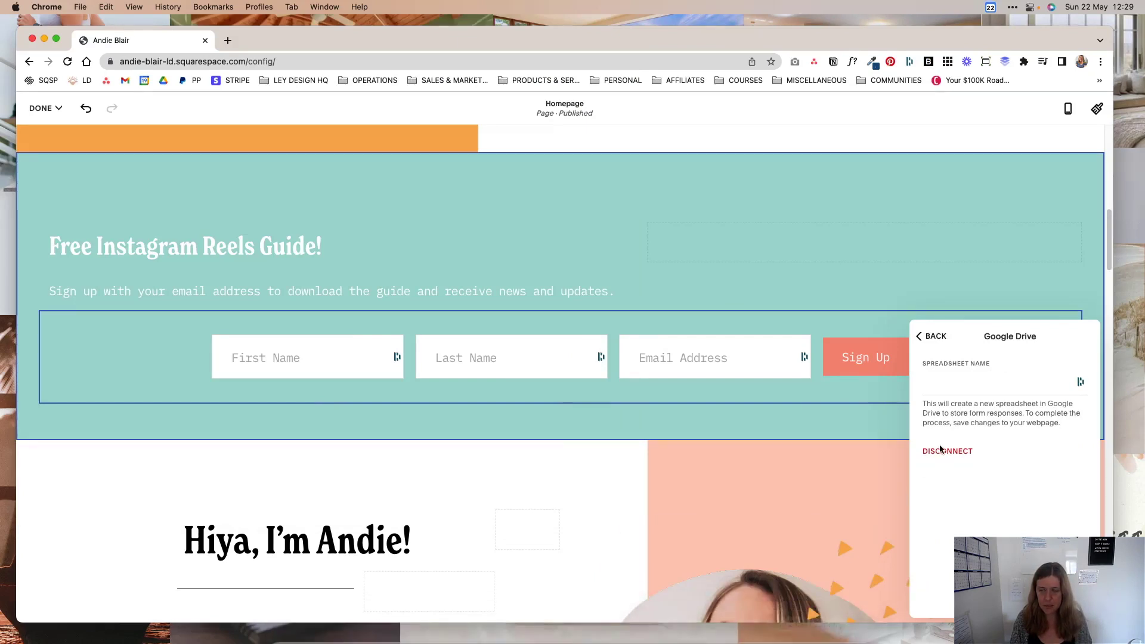
{"action": "left_click", "coordinate": [984, 385]}
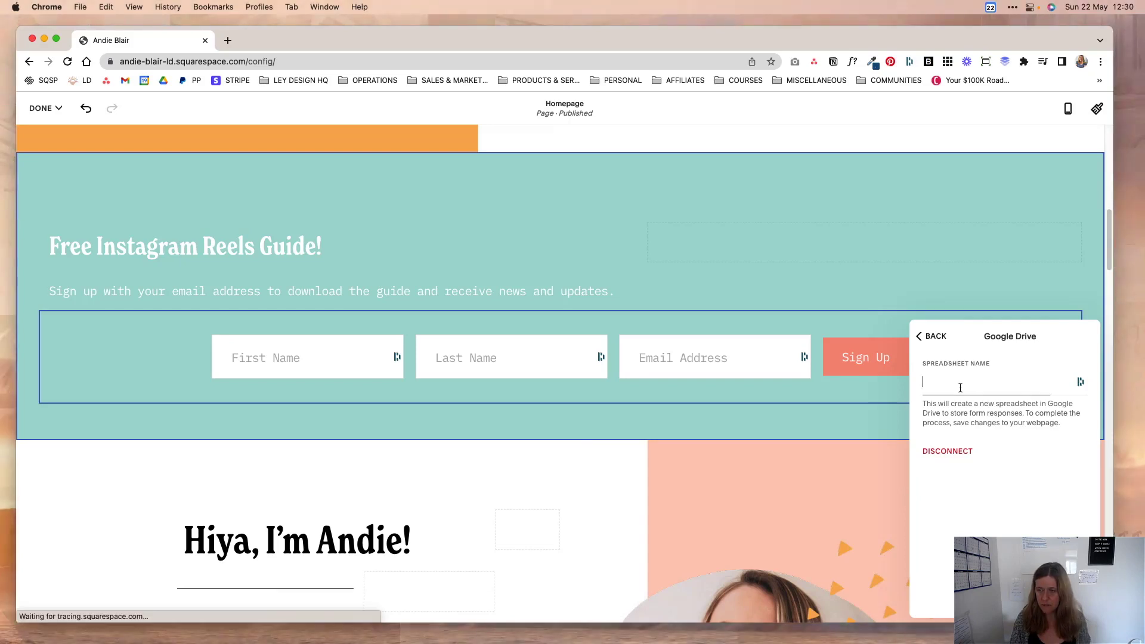
{"action": "type", "text": "Google Sheets MailerLite Zap Test"}
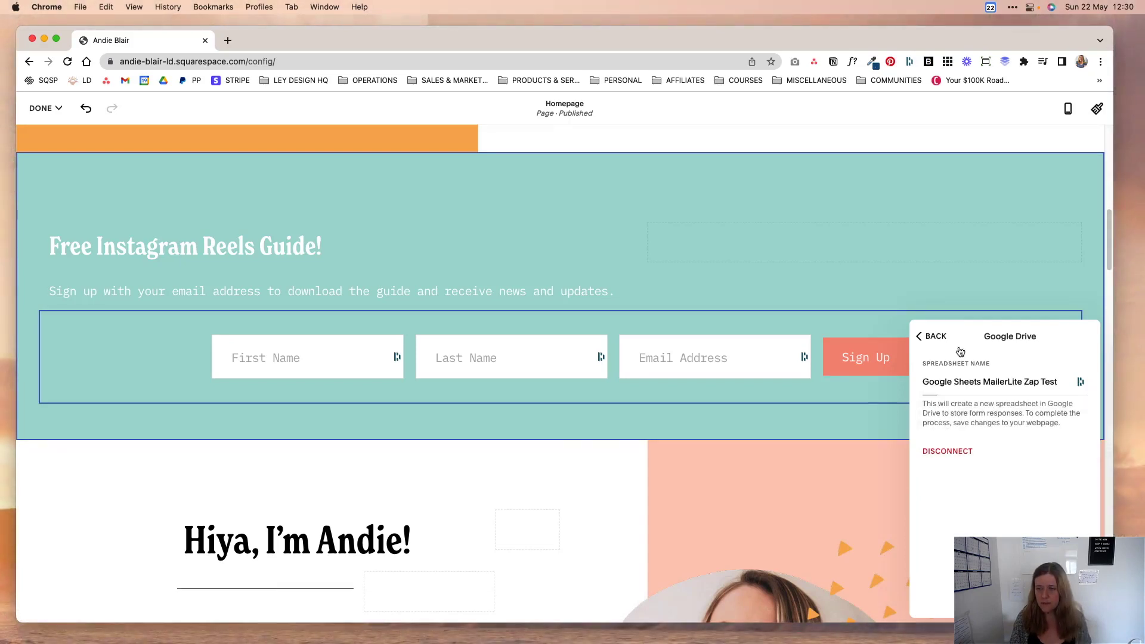
{"action": "left_click", "coordinate": [925, 339]}
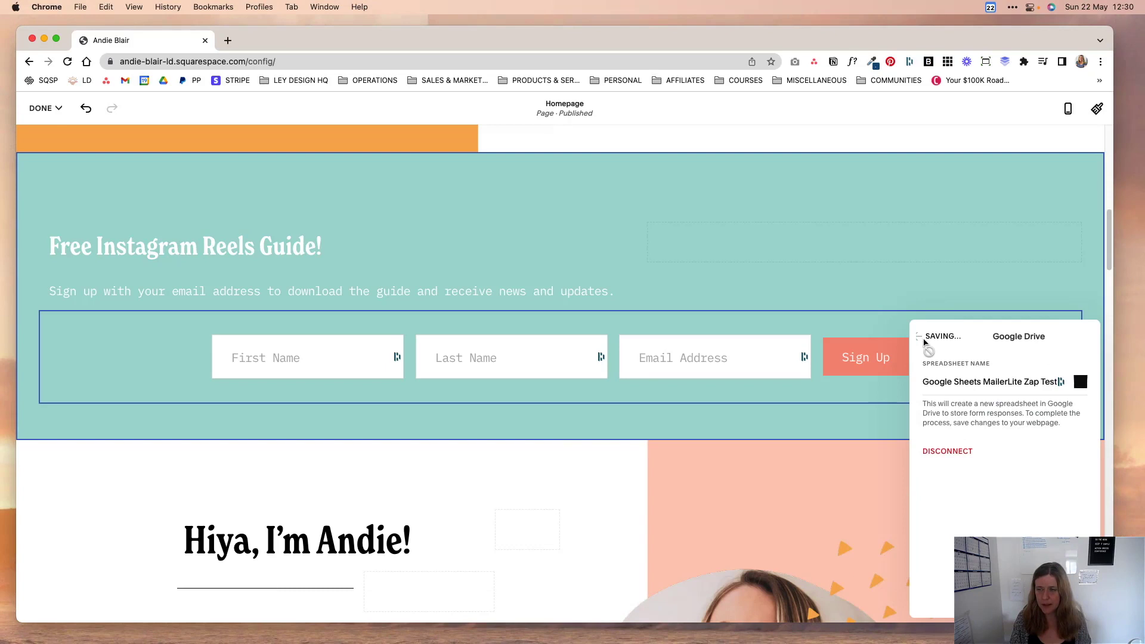
Save the homepage changes and leave the editor.
{"action": "left_click", "coordinate": [45, 109]}
{"action": "left_click", "coordinate": [55, 143]}
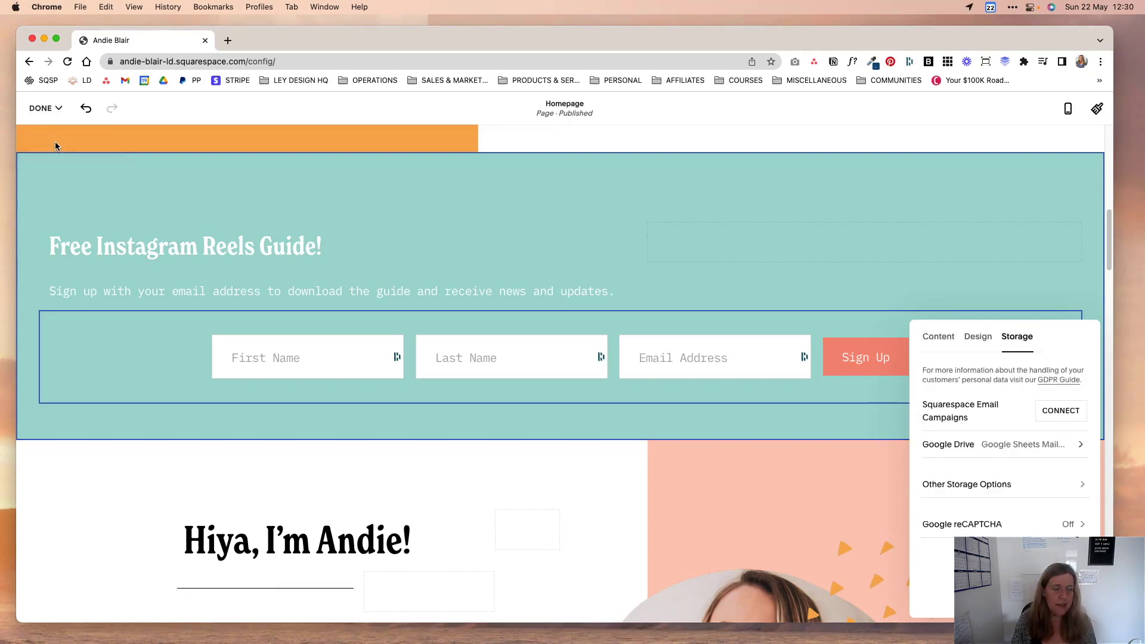
{"action": "left_click_drag", "start_coordinate": [274, 61], "coordinate": [284, 38]}
{"action": "key", "text": "super+c"}
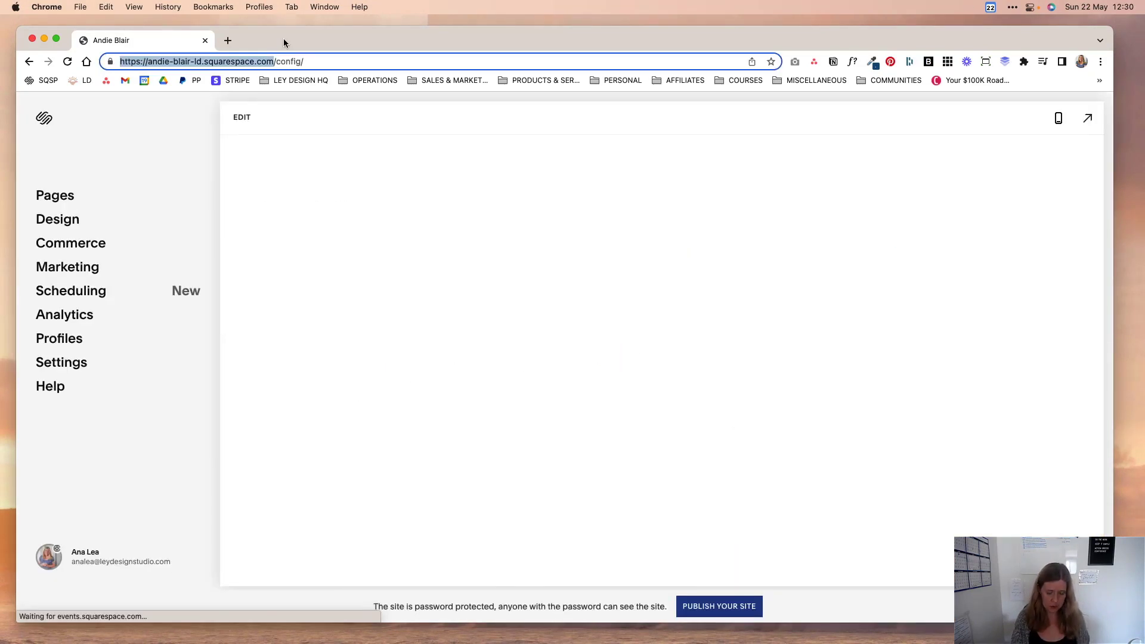
Load the live Squarespace site's address in a private browsing window.
{"action": "key", "text": "super+shift+n"}
{"action": "key", "text": "super+v"}
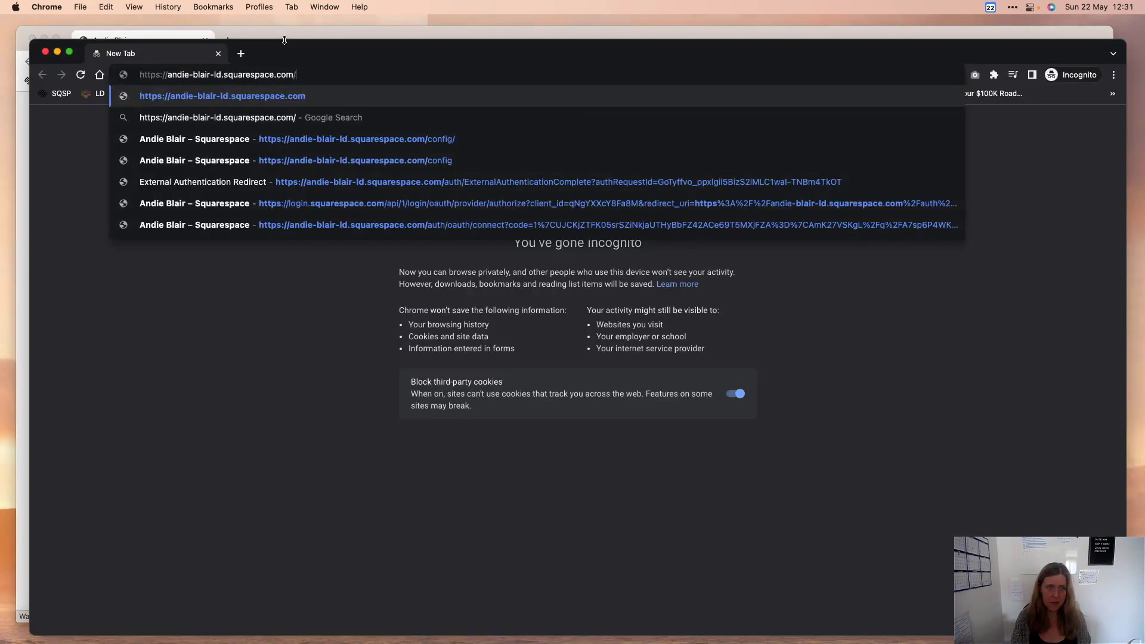
{"action": "key", "text": "Return"}
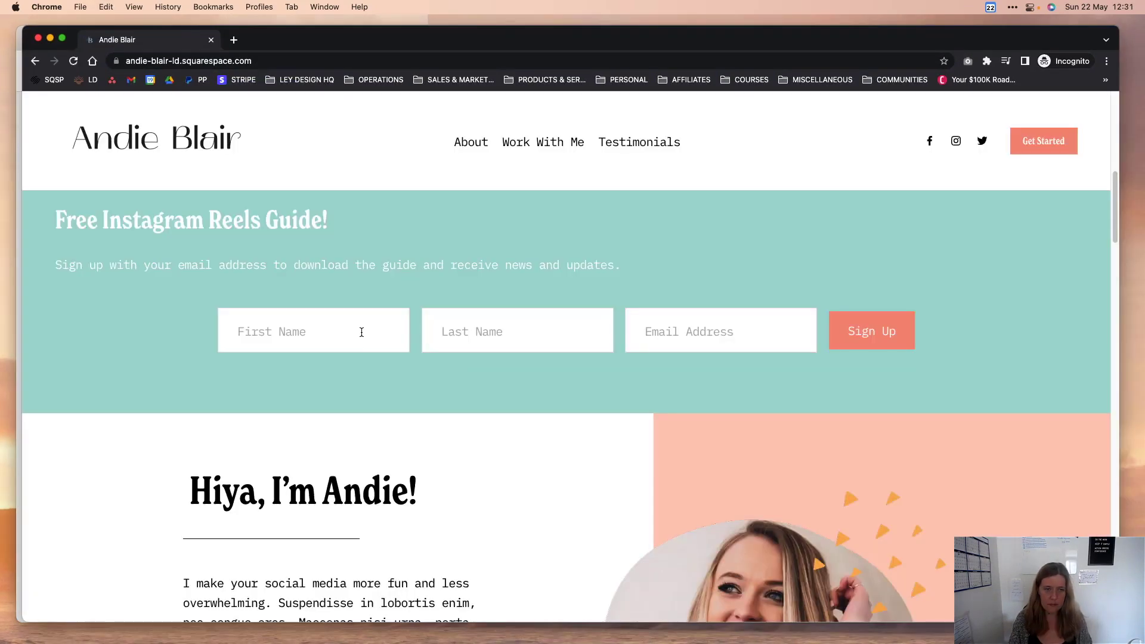
Fill the newsletter form with a test first name, last name and email address, then sign up.
{"action": "left_click", "coordinate": [362, 333]}
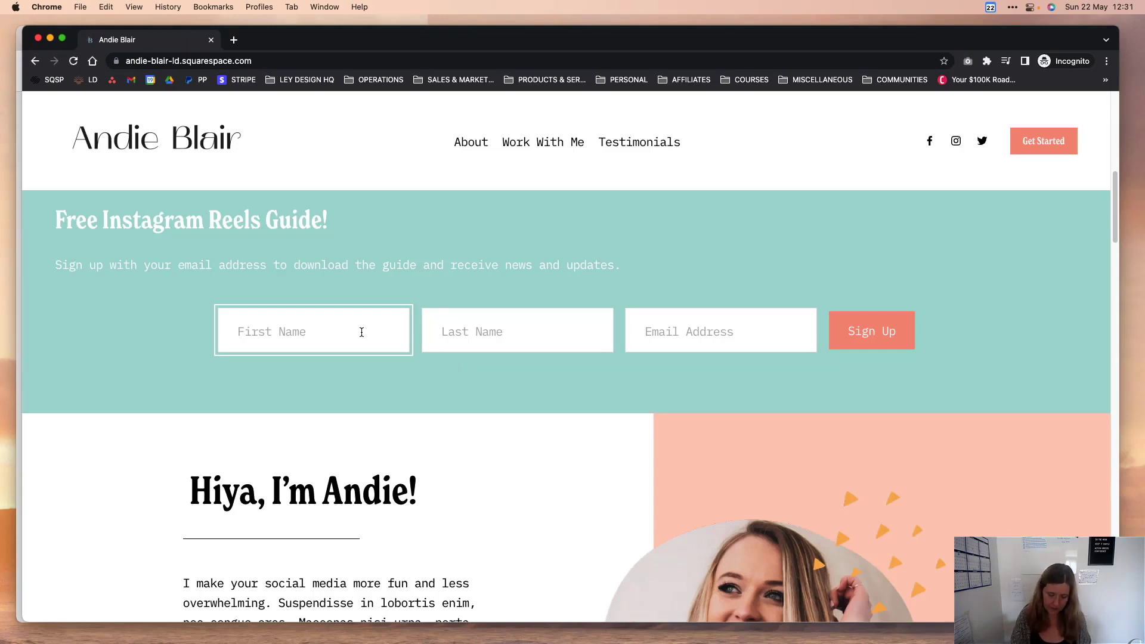
{"action": "key", "text": "Tab"}
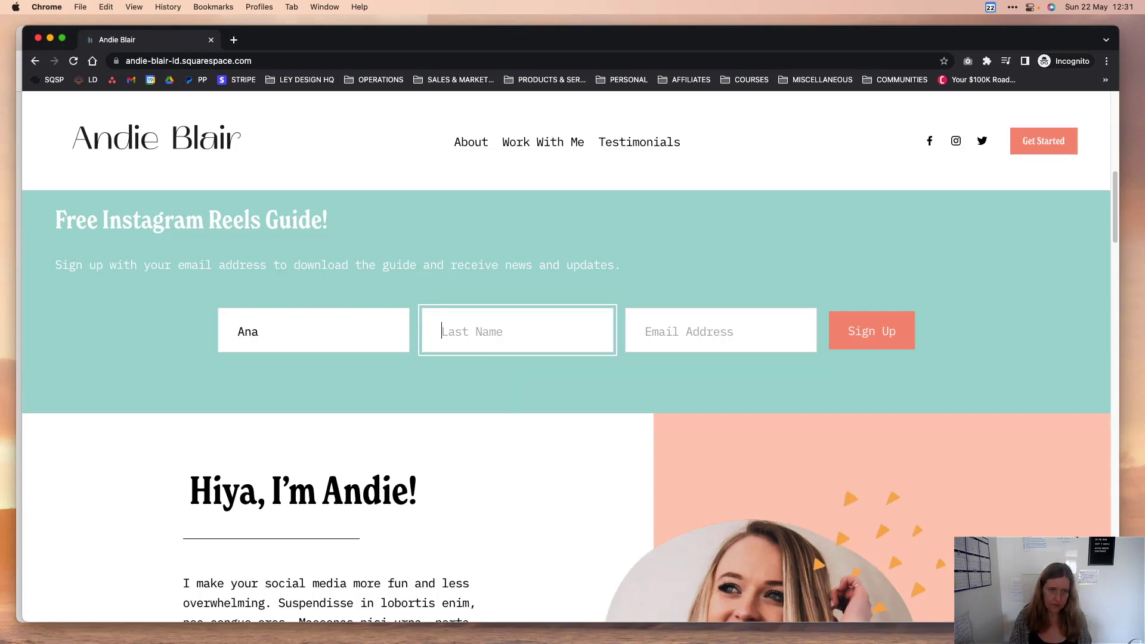
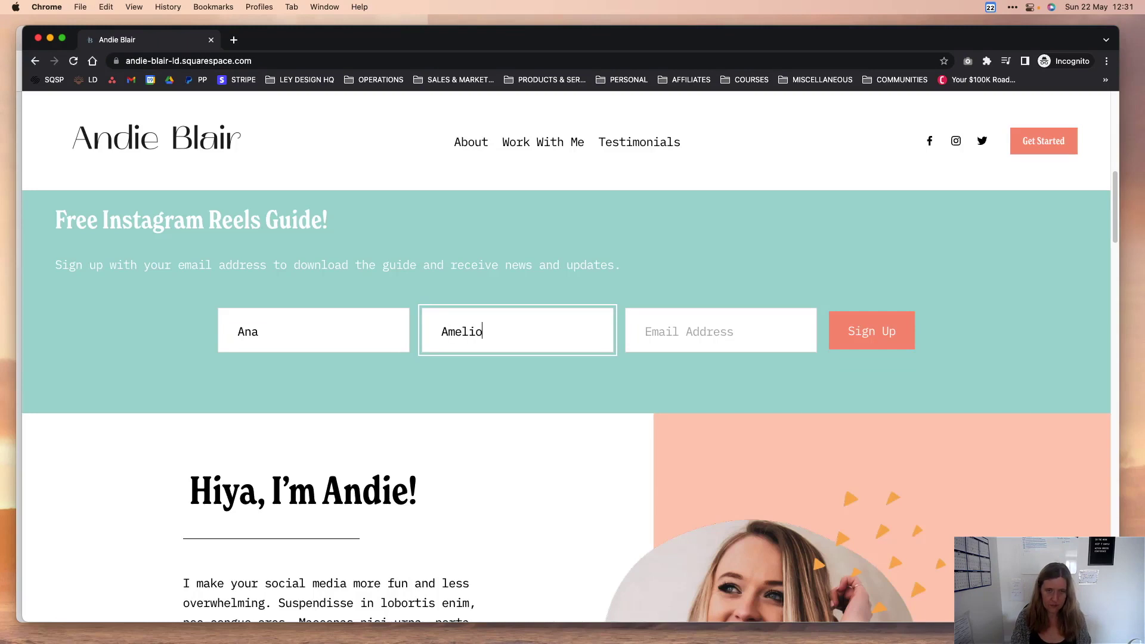
{"action": "key", "text": "Tab"}
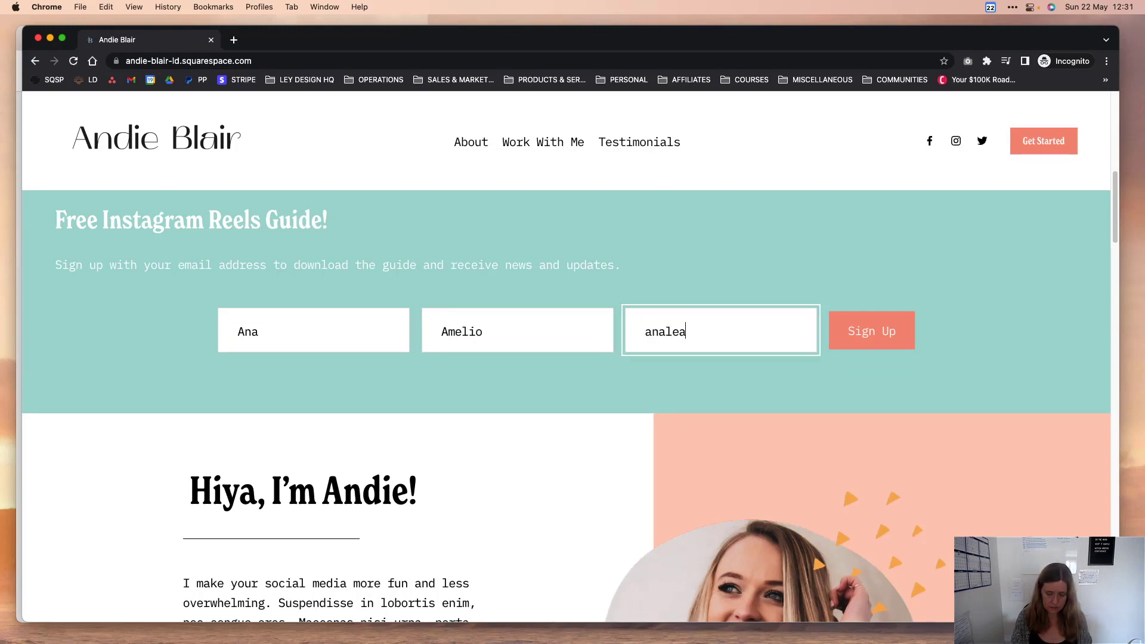
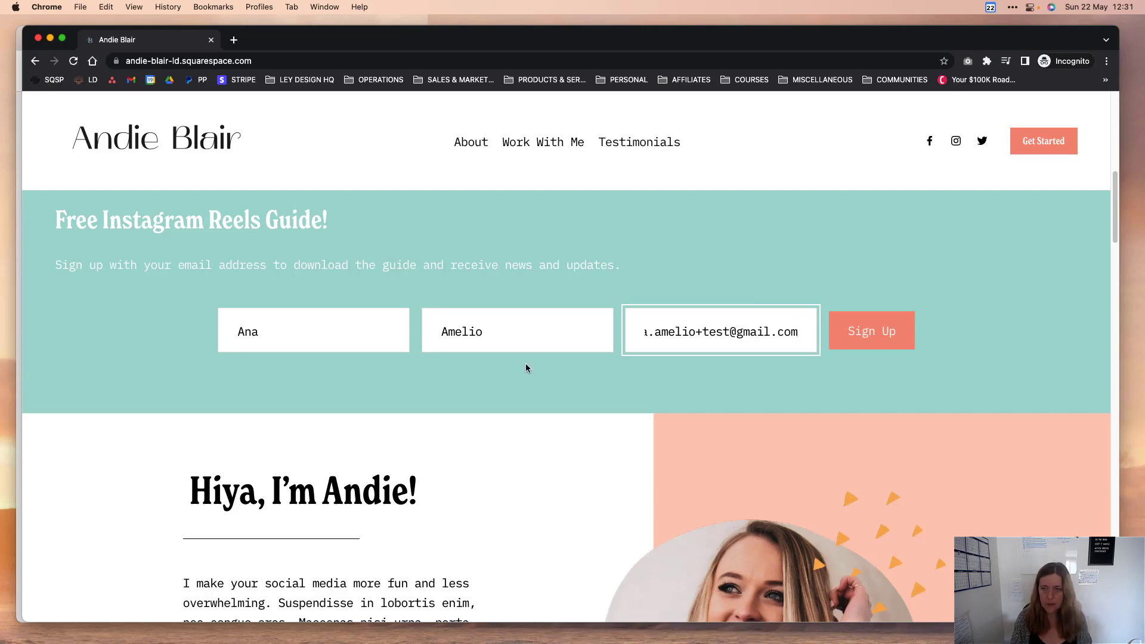
{"action": "left_click", "coordinate": [865, 334]}
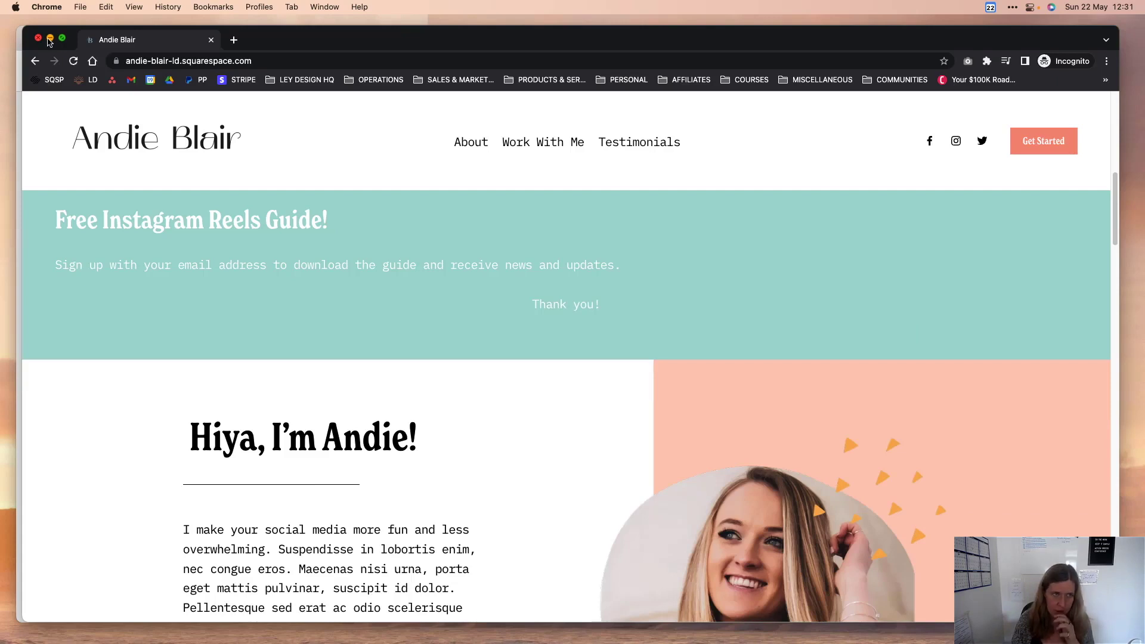
Minimize the site window to reveal MailerLite's Subscribers page with the new test subscriber.
{"action": "left_click", "coordinate": [50, 40]}
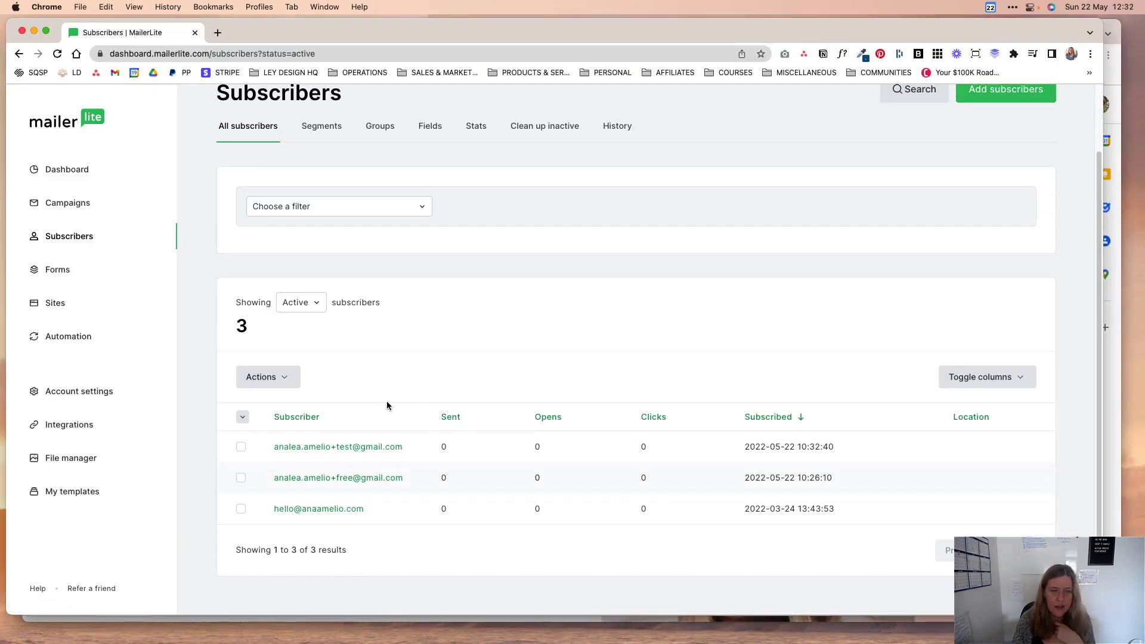